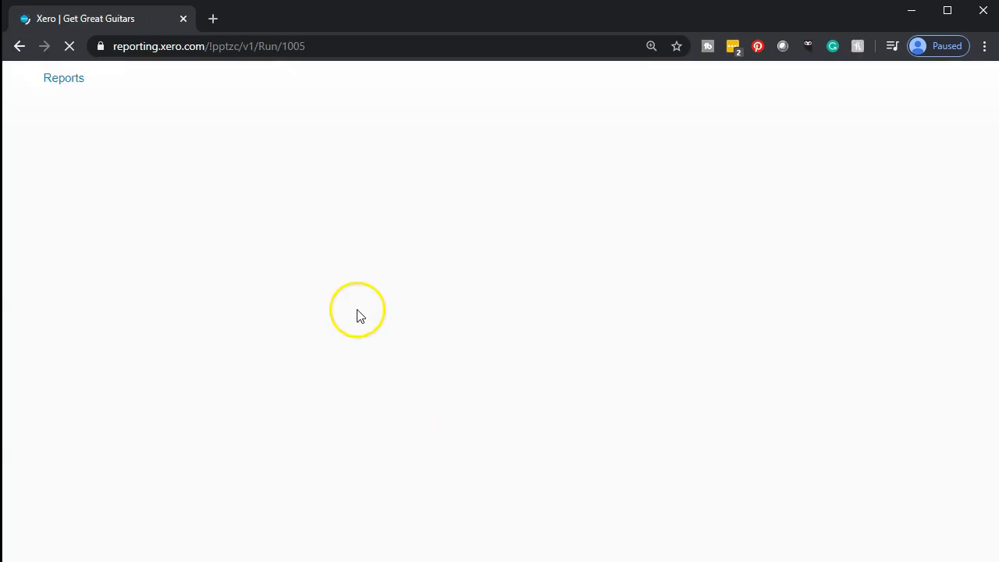
Step: Duplicate the Trial Balance browser tab and update the report in the copy to Jan 31, 2020
right_click(112, 19)
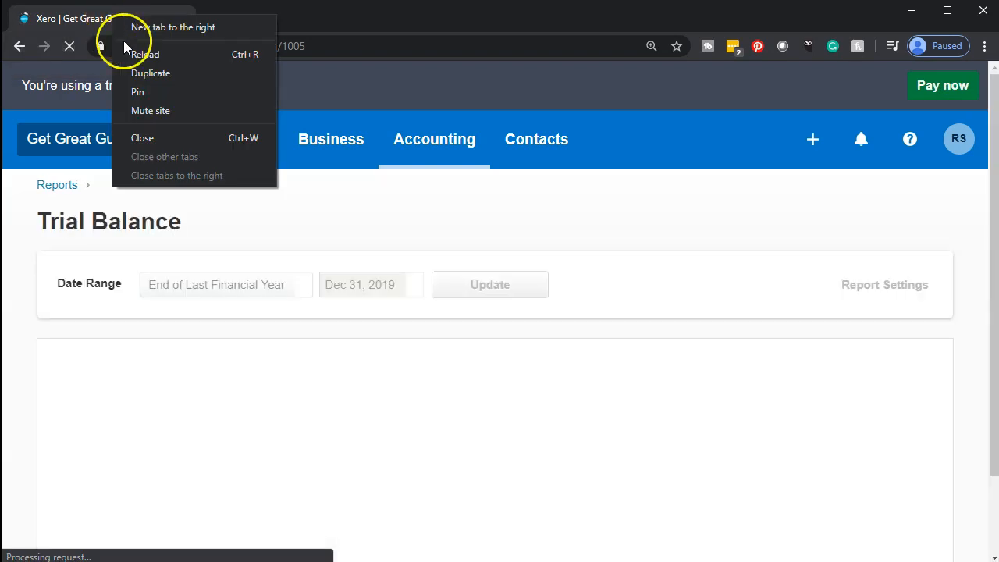
left_click(166, 76)
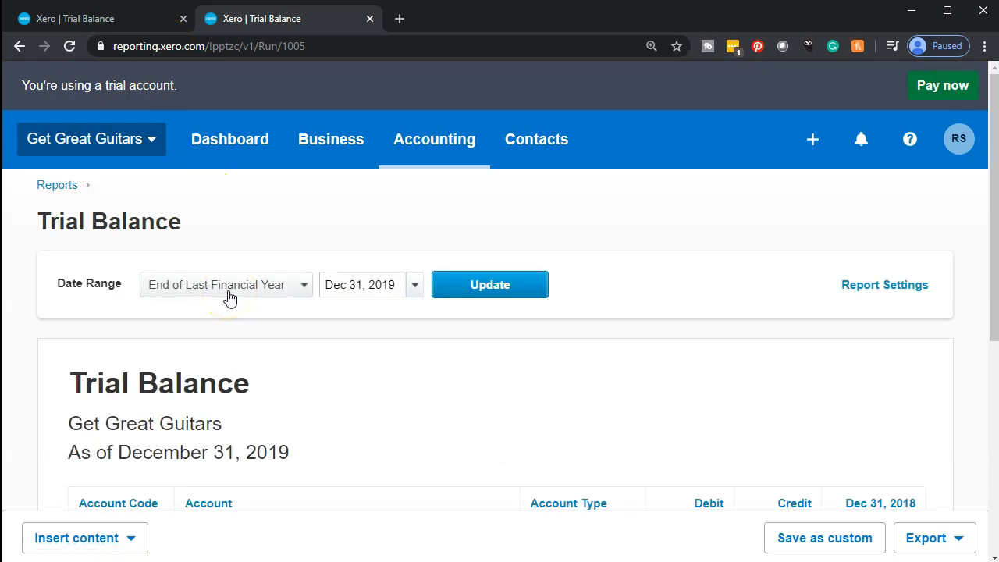
scroll(337, 254, "down", 1)
left_click(415, 206)
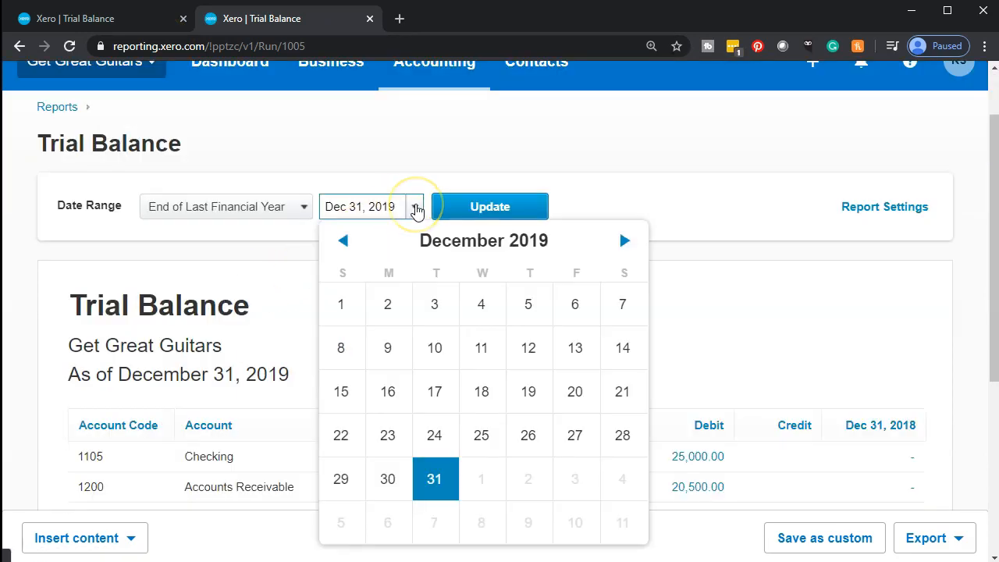
left_click(625, 242)
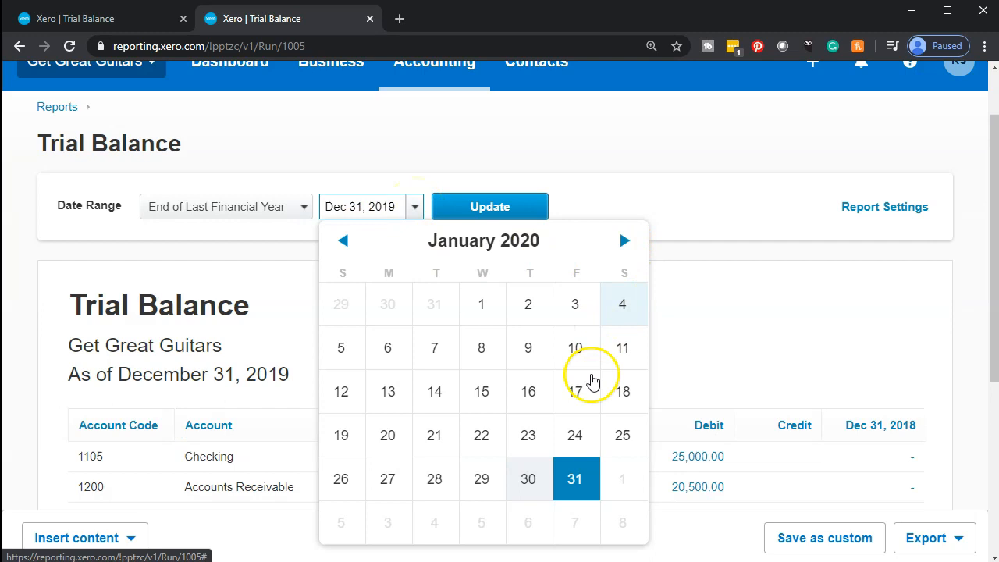
left_click(588, 487)
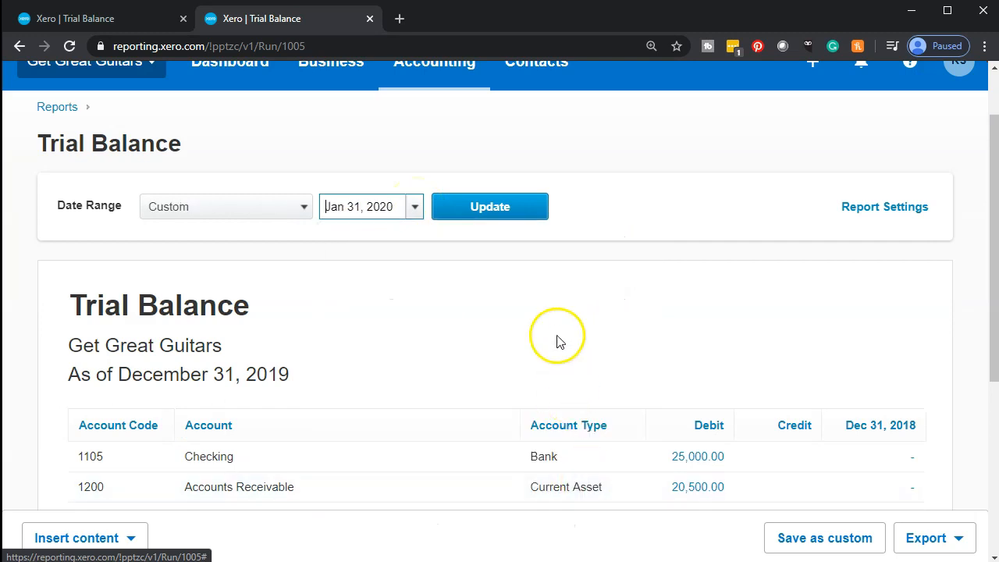
left_click(526, 220)
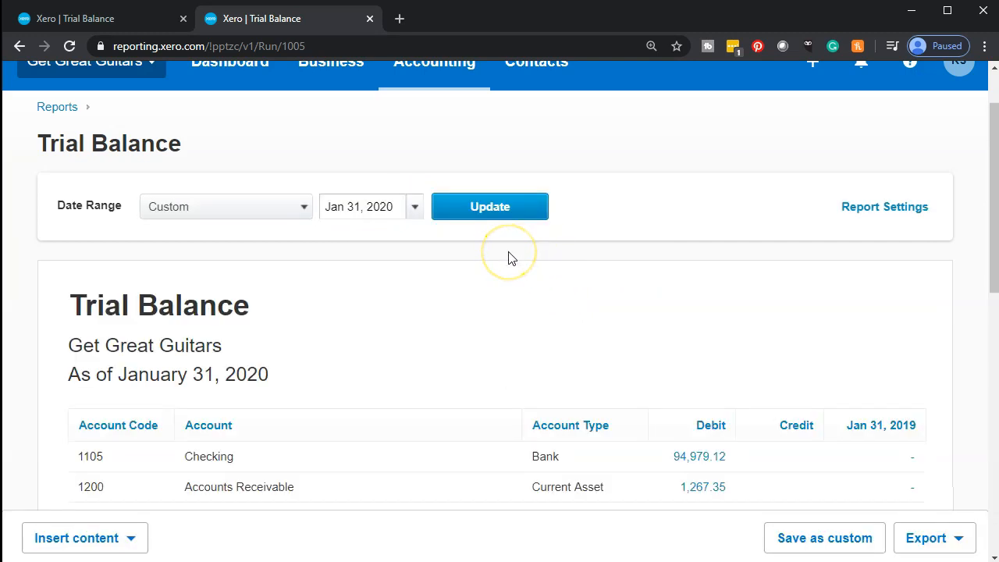
Step: Review the account balances listed in the January 31, 2020 trial balance
scroll(508, 259, "down", 2)
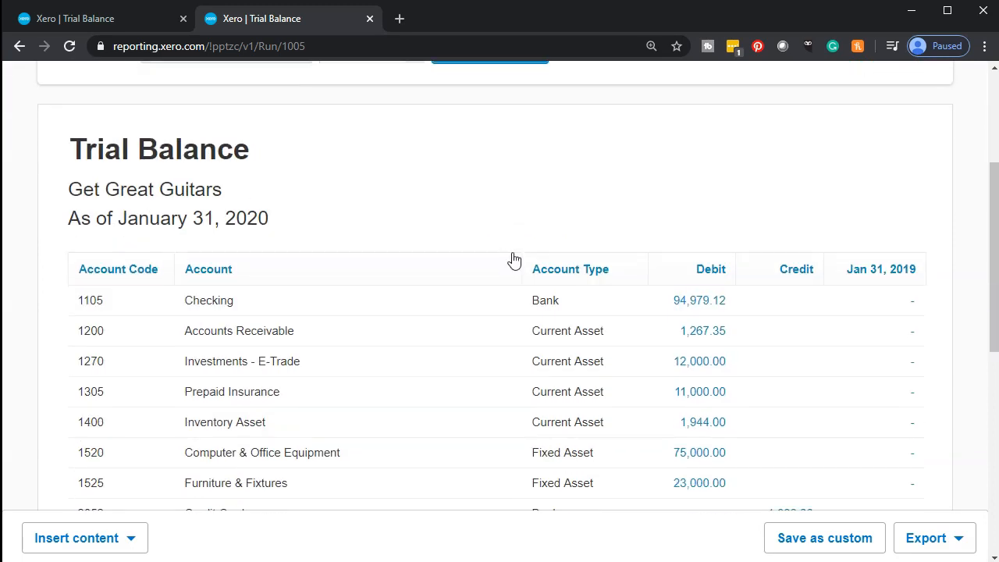
left_click(523, 253)
scroll(523, 254, "down", 1)
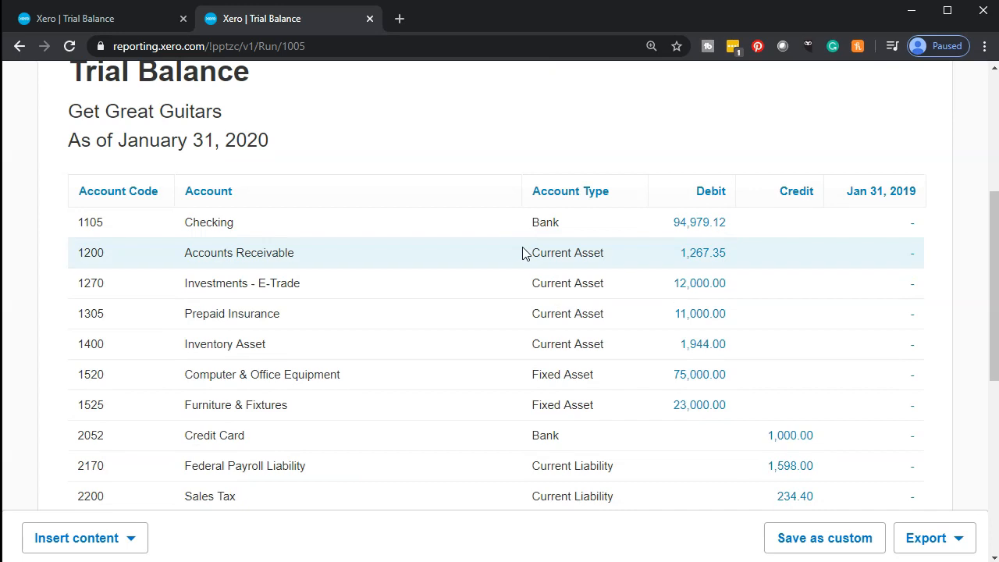
scroll(523, 253, "down", 1)
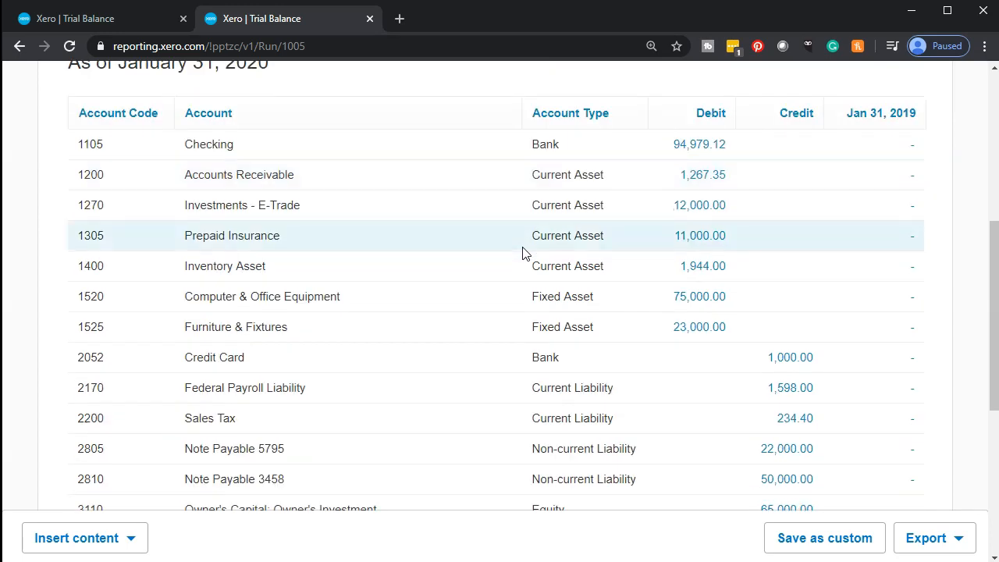
scroll(522, 253, "down", 3)
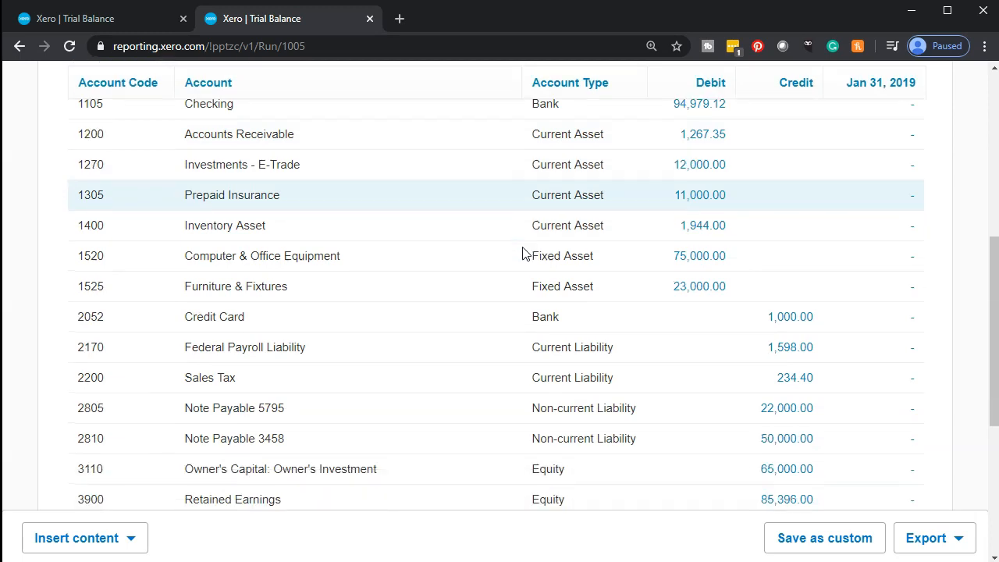
scroll(515, 305, "down", 1)
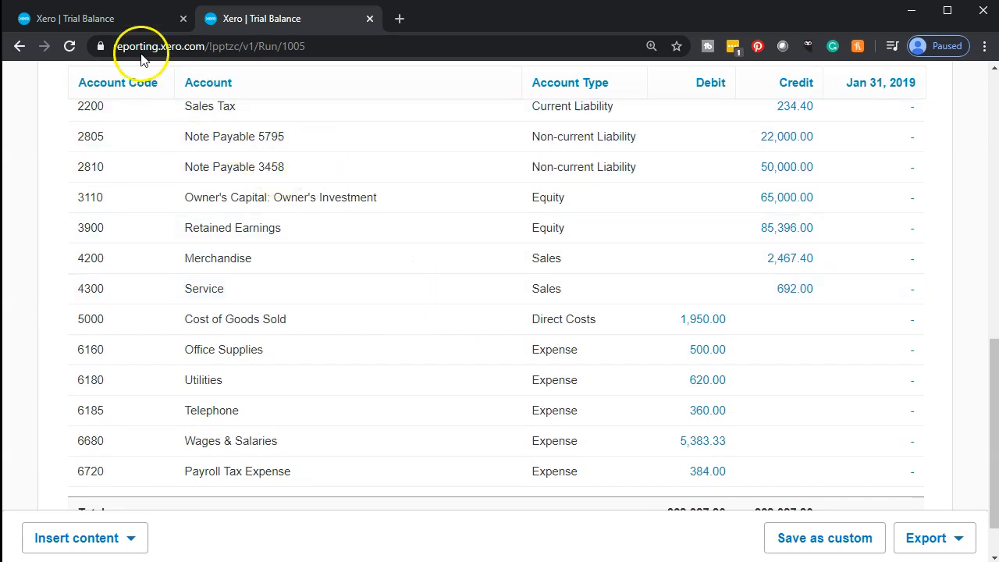
Step: In the original browser tab, create a new Receive Money transaction for the Clearing Bank Account
left_click(107, 17)
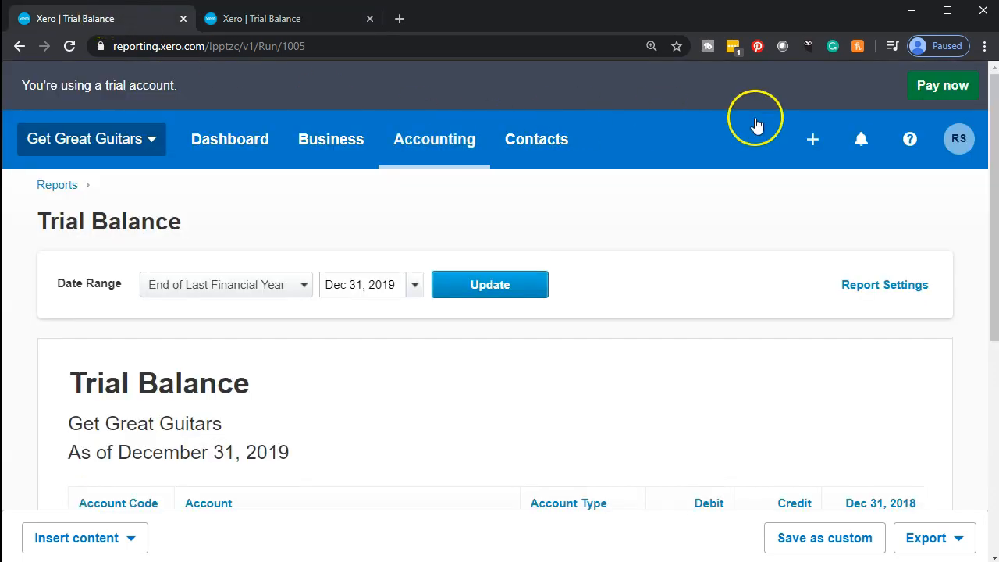
left_click(822, 148)
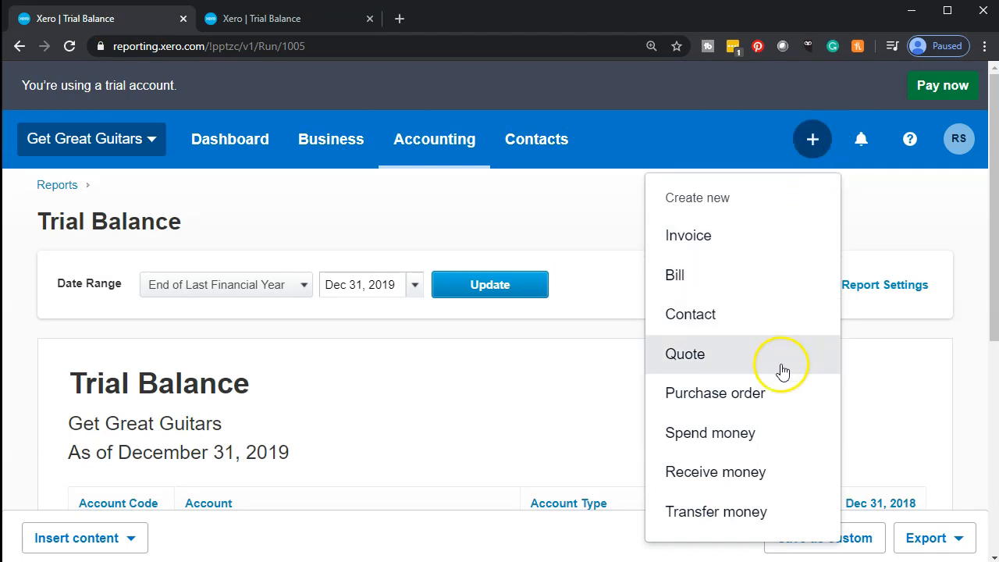
left_click(765, 473)
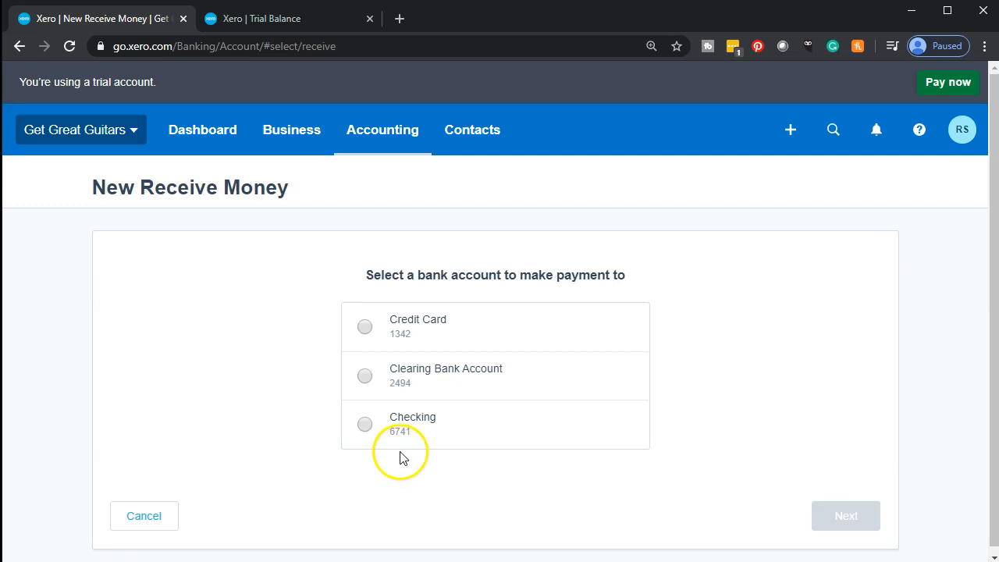
left_click(404, 382)
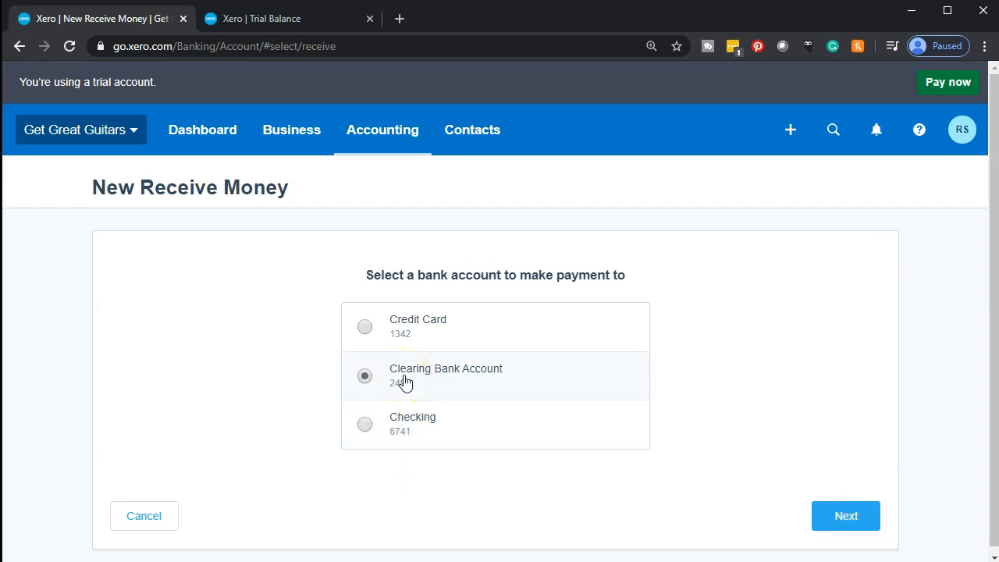
left_click(846, 516)
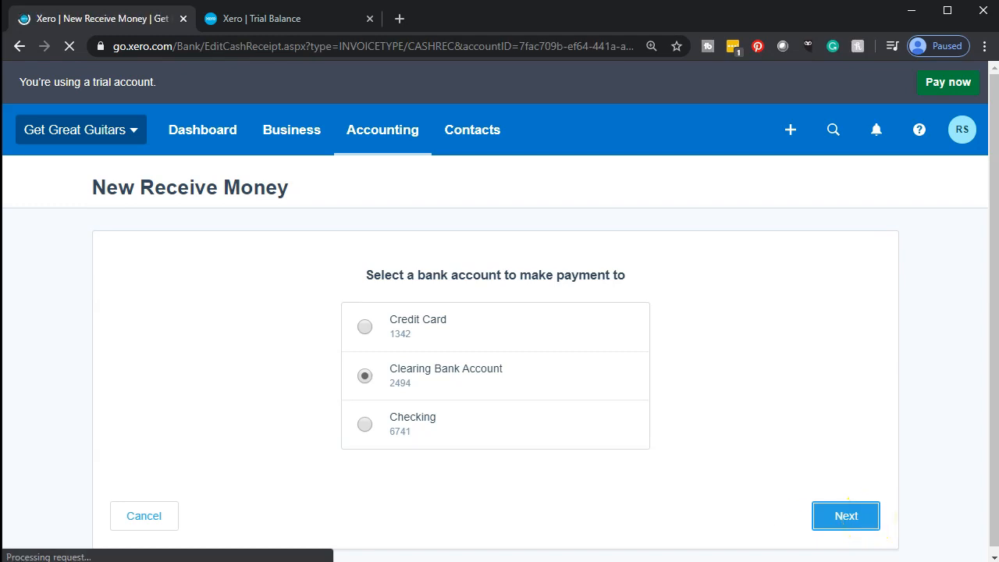
key("ctrl+plus")
key("ctrl+plus")
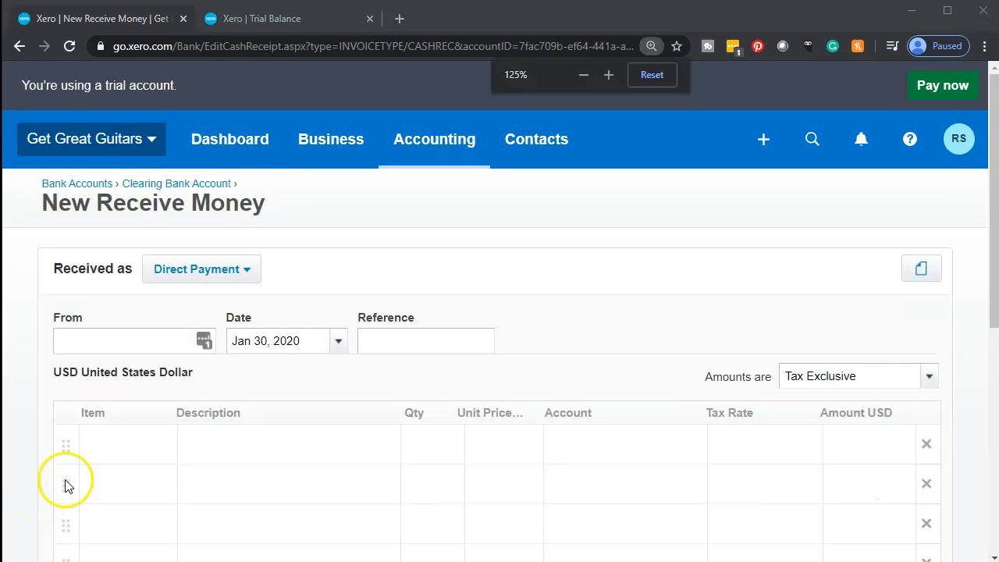
Step: Set the payer of the receipt to Sam The Guitar Man and its date to Jan 31, 2020
scroll(146, 289, "down", 1)
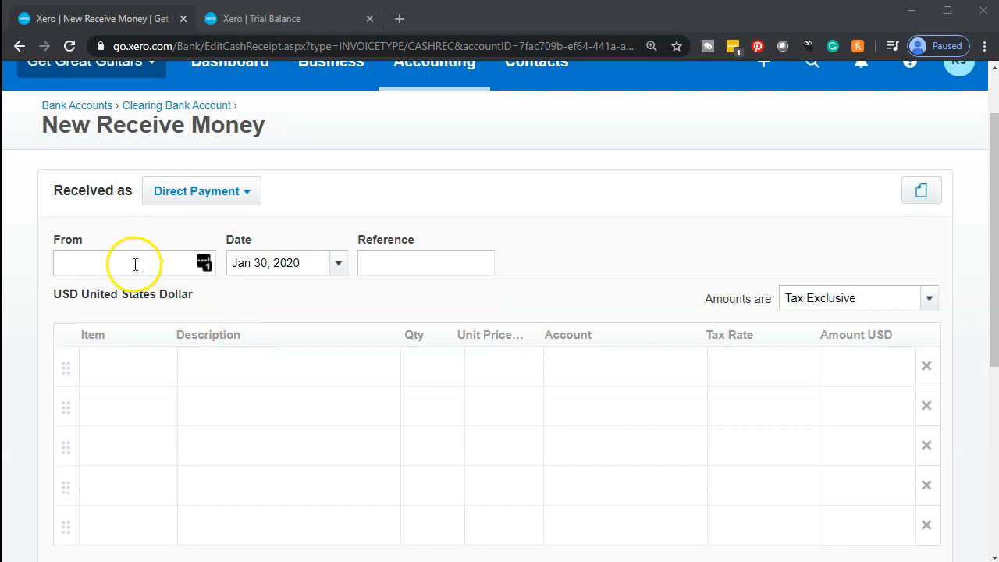
left_click(135, 264)
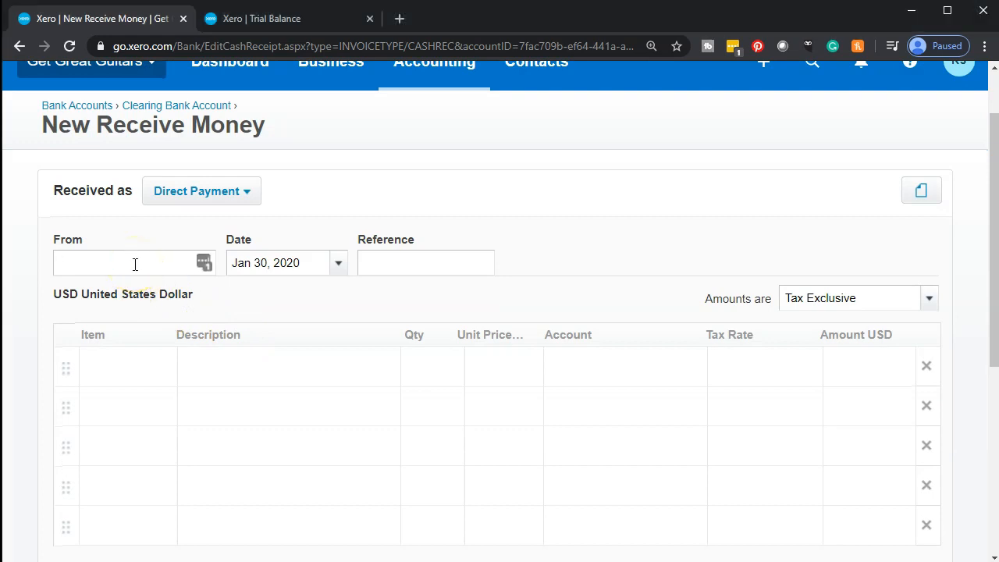
type("Same")
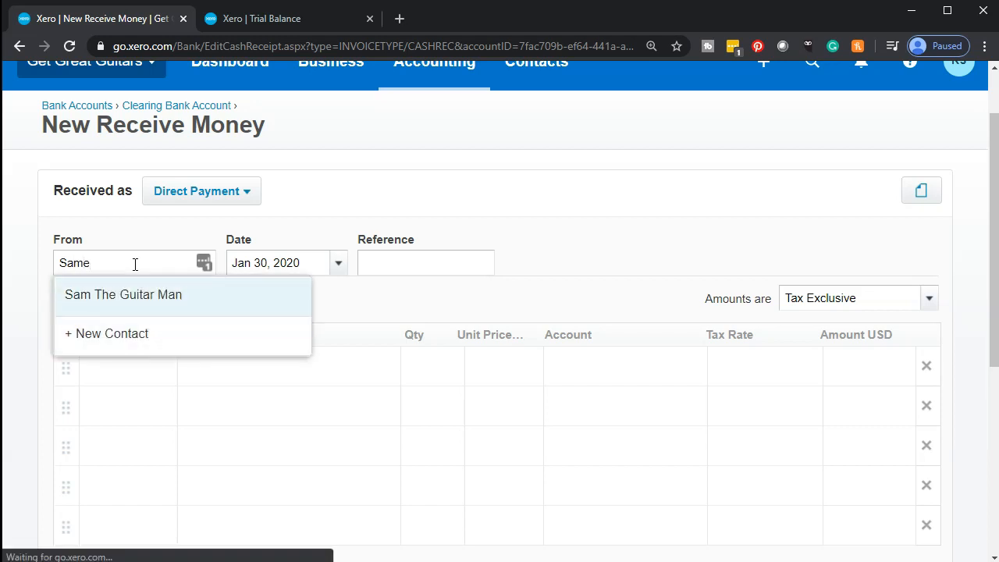
key("Tab")
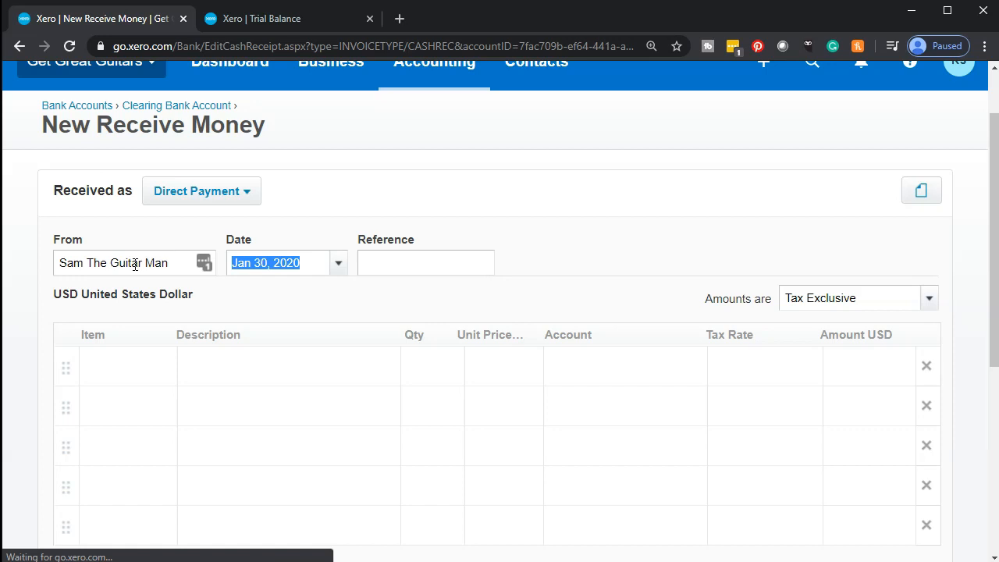
left_click(338, 264)
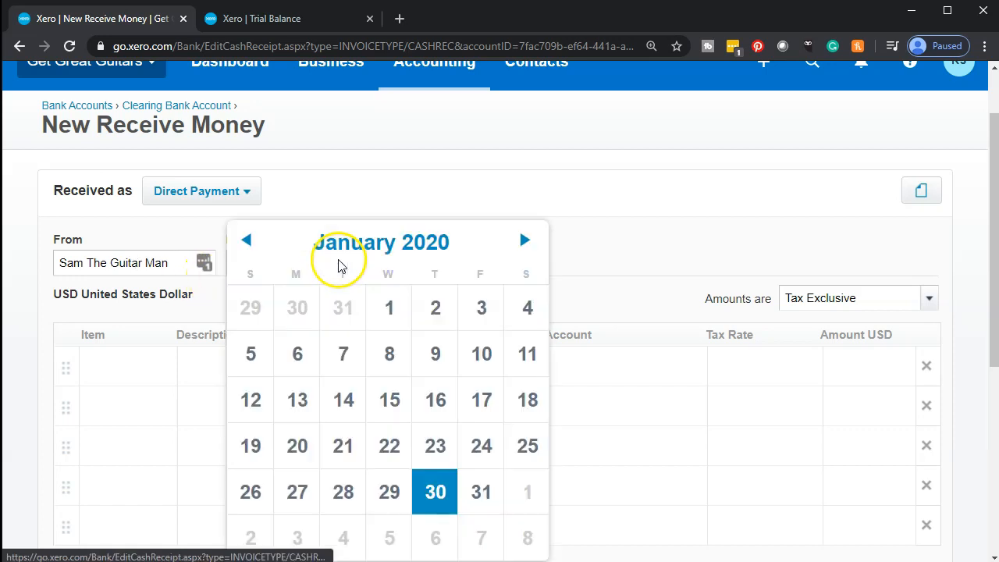
left_click(482, 495)
key("Tab")
key("Tab")
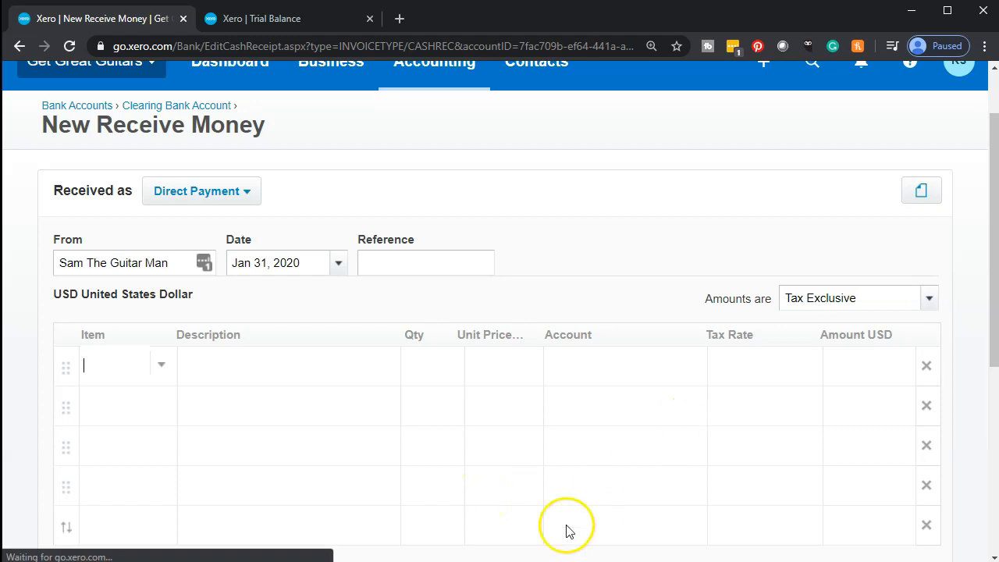
Step: Add the Partial Serice item to the first line of the receipt
left_click(141, 372)
left_click(163, 377)
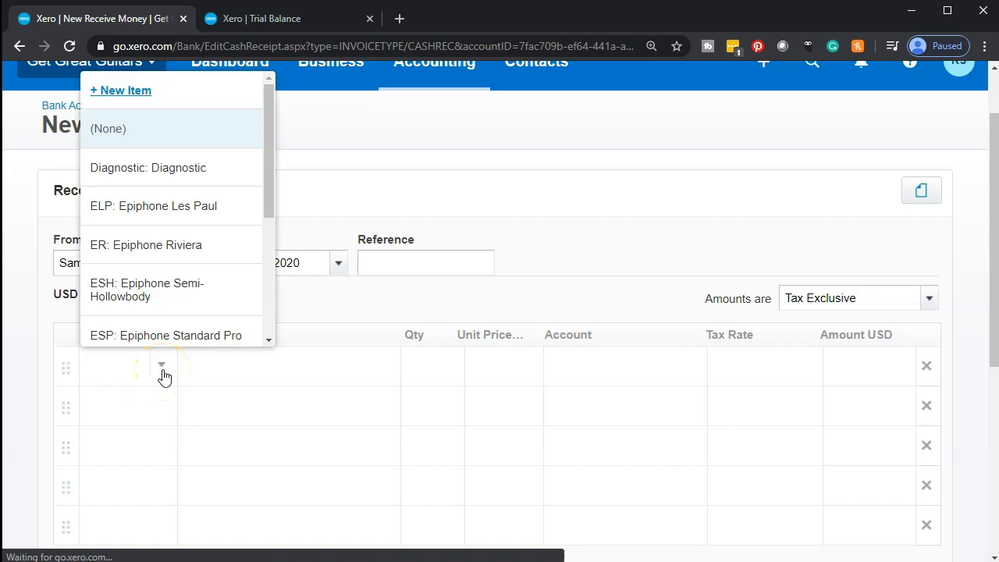
type("par")
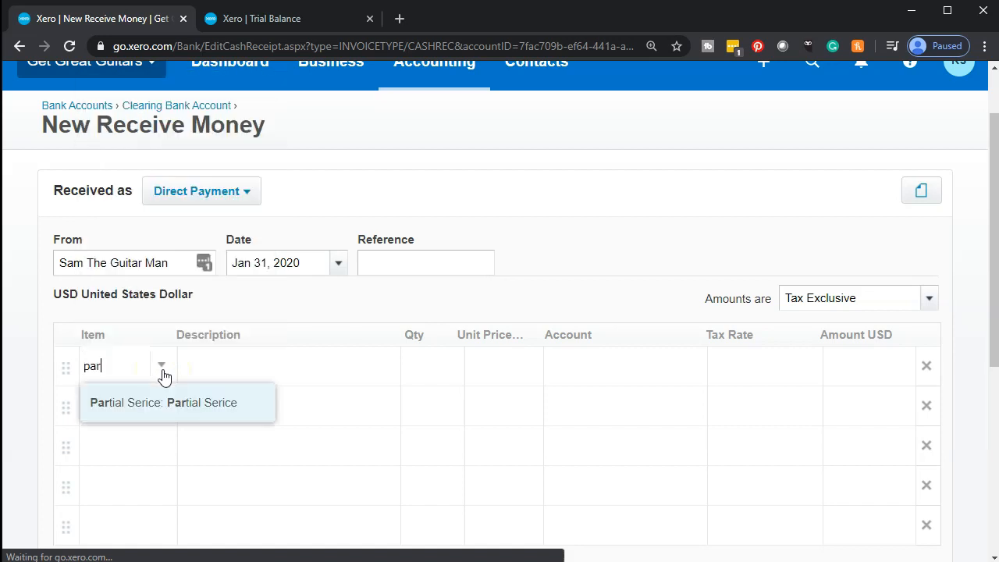
left_click(194, 402)
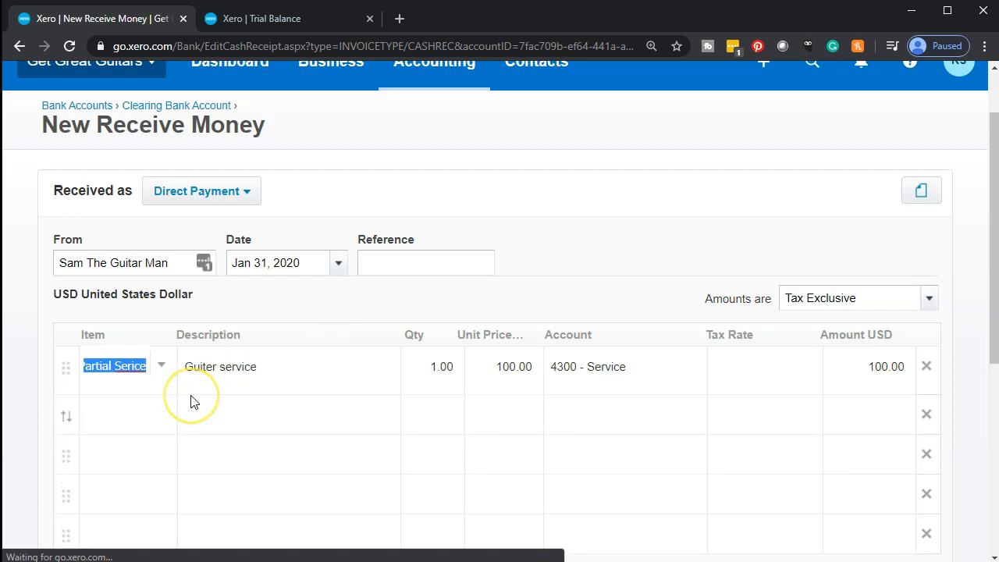
Step: Check the service line's description, quantity, unit price, account and tax rate, and the totals of the receipt
key("Tab")
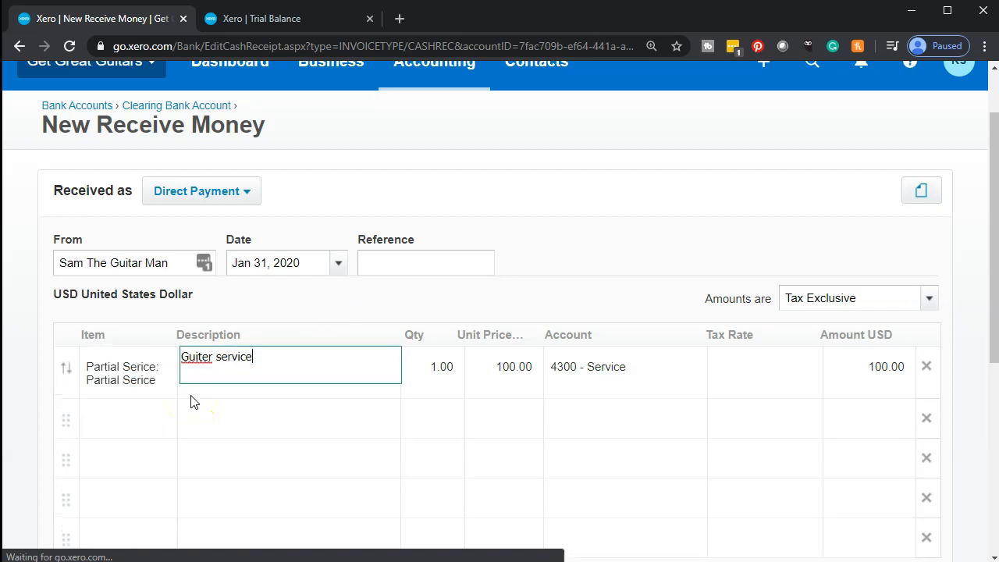
key("Tab")
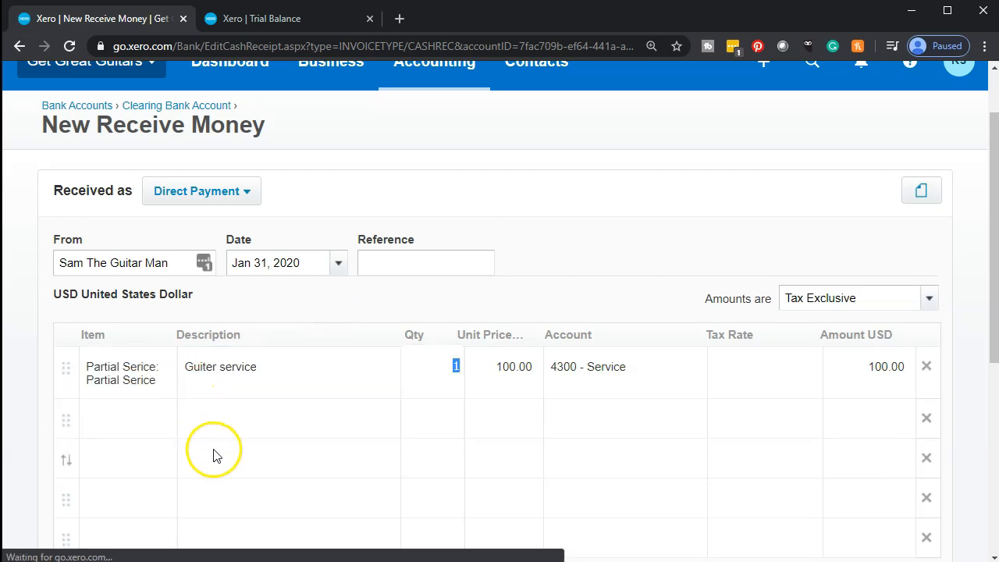
key("Tab")
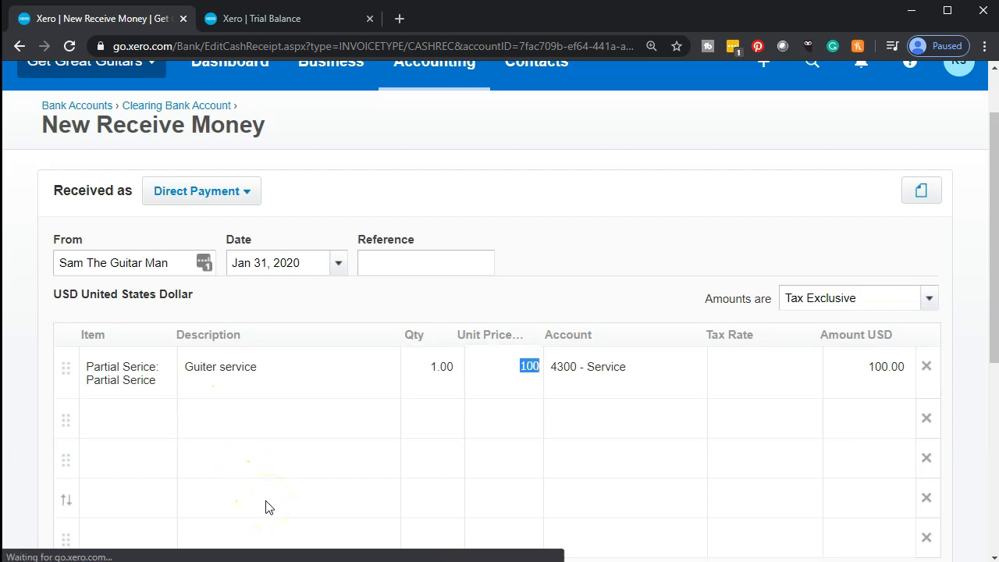
key("Tab")
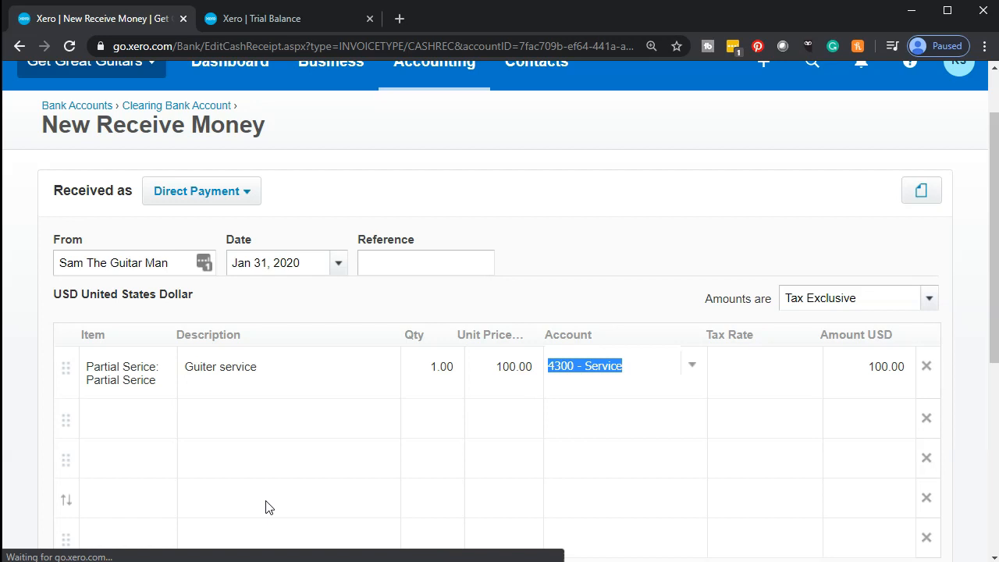
key("Tab")
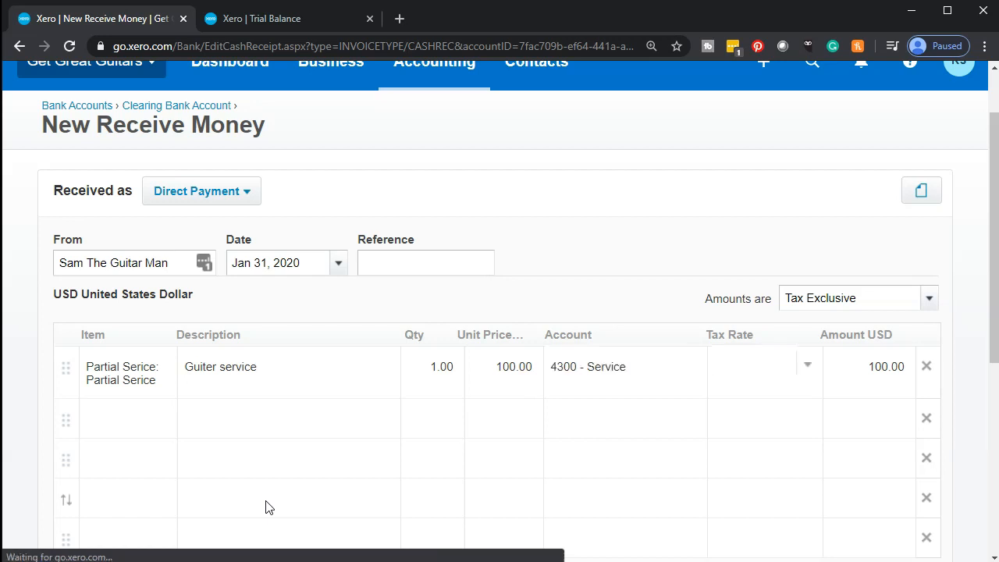
scroll(265, 507, "down", 1)
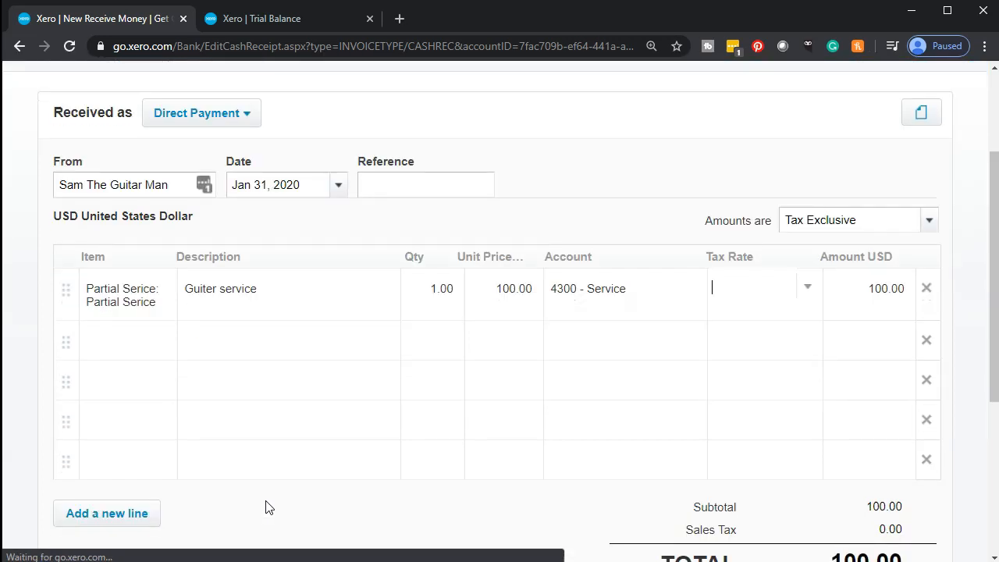
scroll(265, 507, "down", 1)
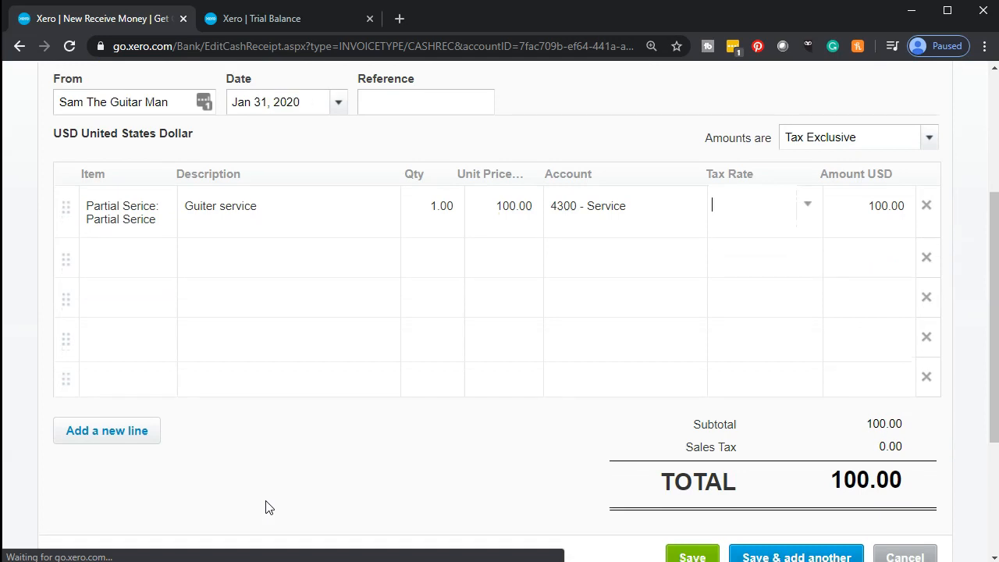
scroll(265, 507, "down", 1)
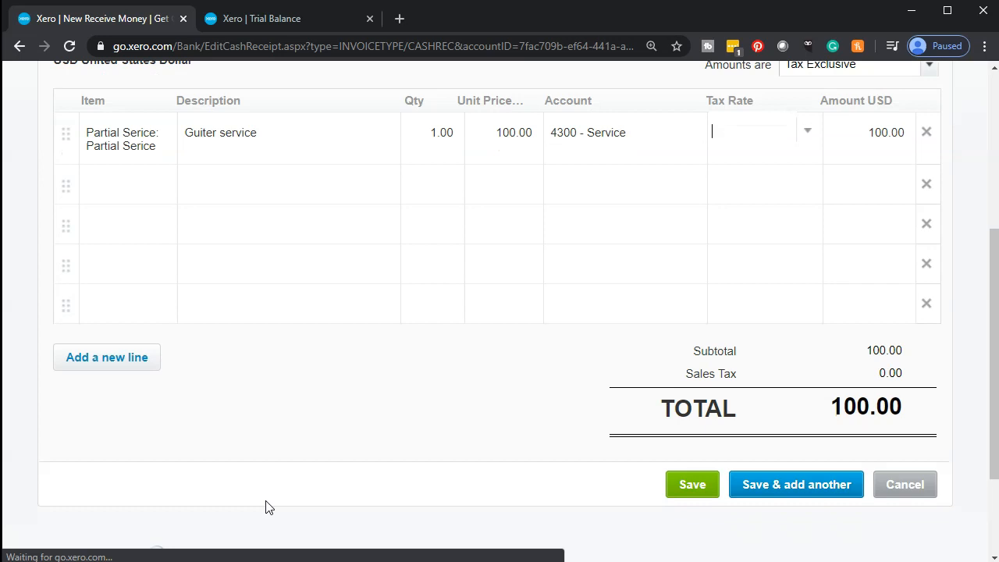
scroll(266, 507, "up", 4)
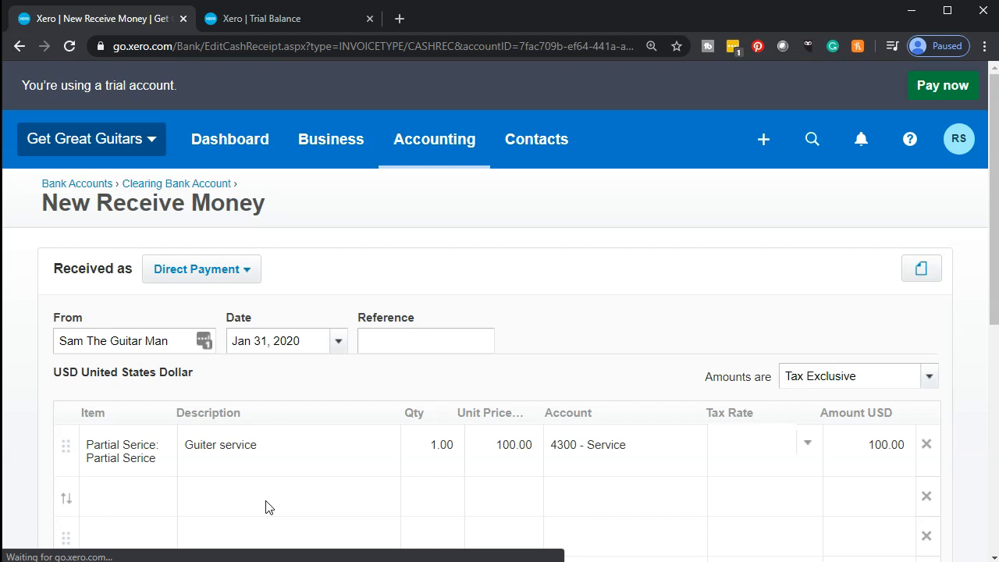
Step: Save the receive money transaction for Sam The Guitar Man
scroll(266, 507, "down", 3)
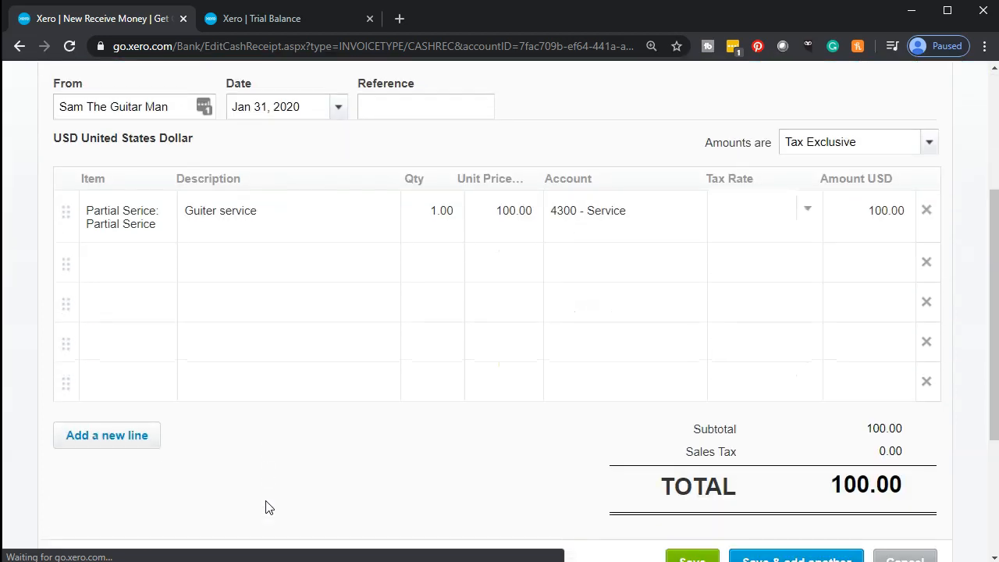
scroll(266, 508, "down", 1)
left_click(692, 492)
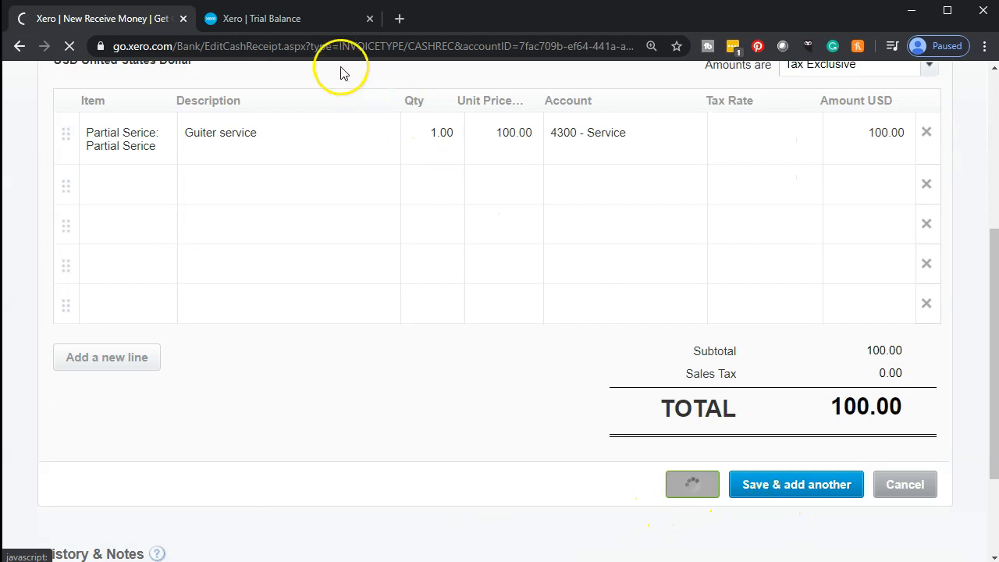
Step: Refresh the January 31, 2020 trial balance in the other browser tab and check the Clearing Bank Account and Service balances
left_click(308, 17)
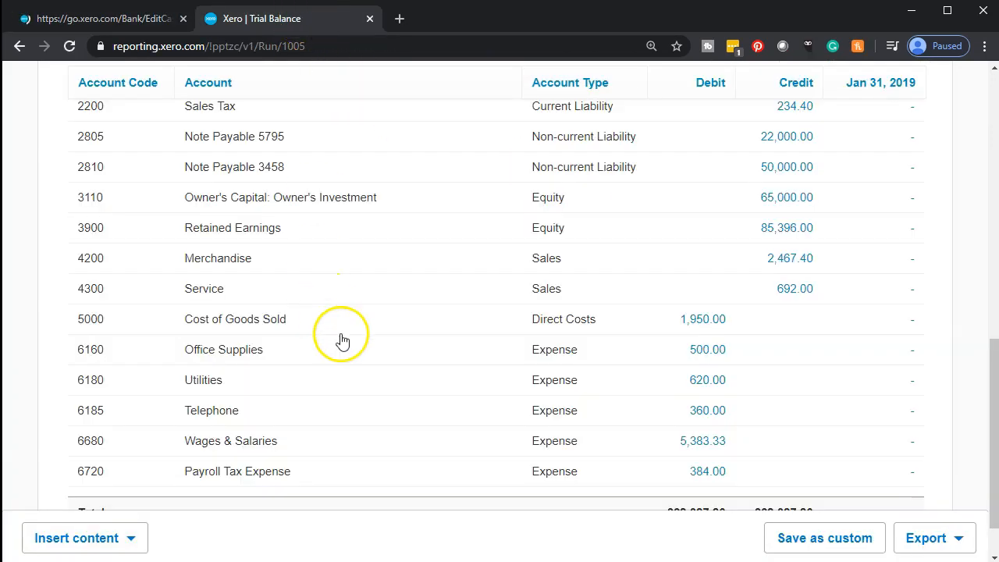
scroll(331, 316, "up", 9)
left_click(467, 302)
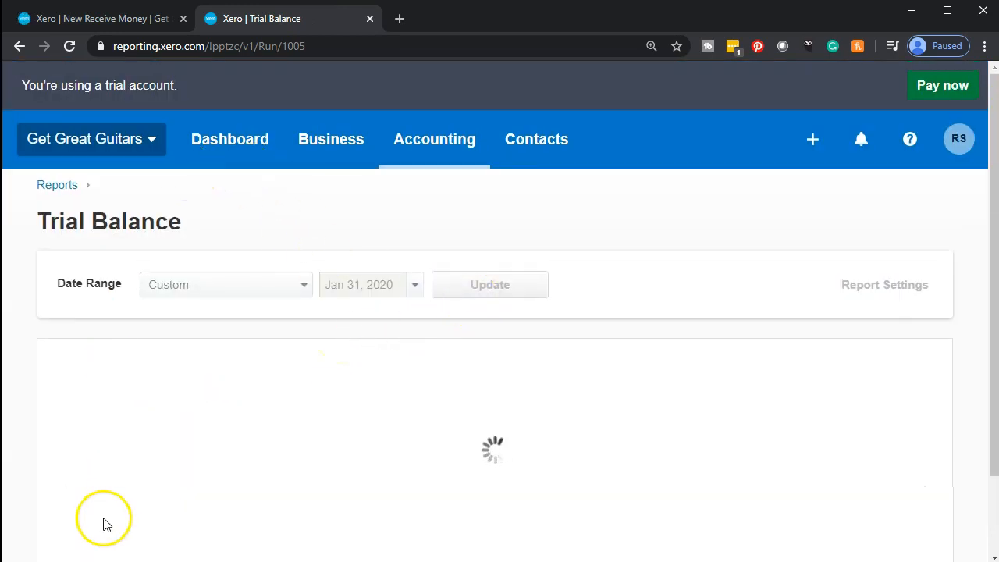
scroll(453, 371, "down", 3)
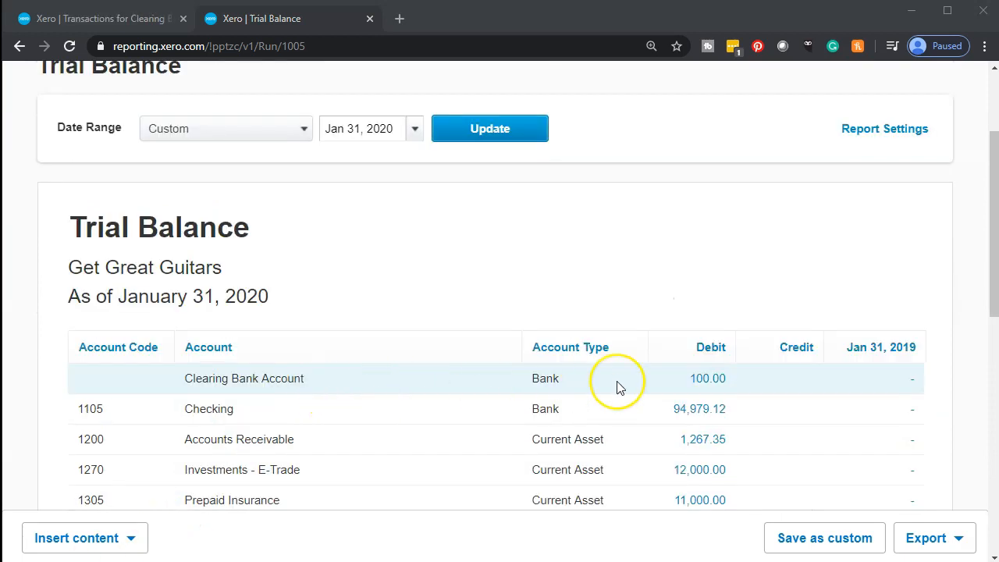
scroll(616, 388, "down", 1)
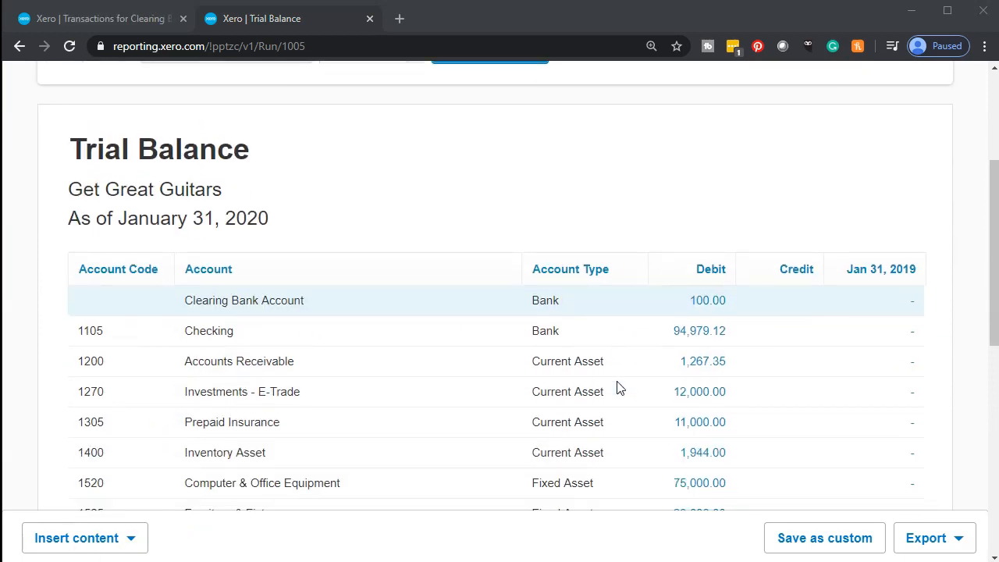
scroll(617, 387, "down", 6)
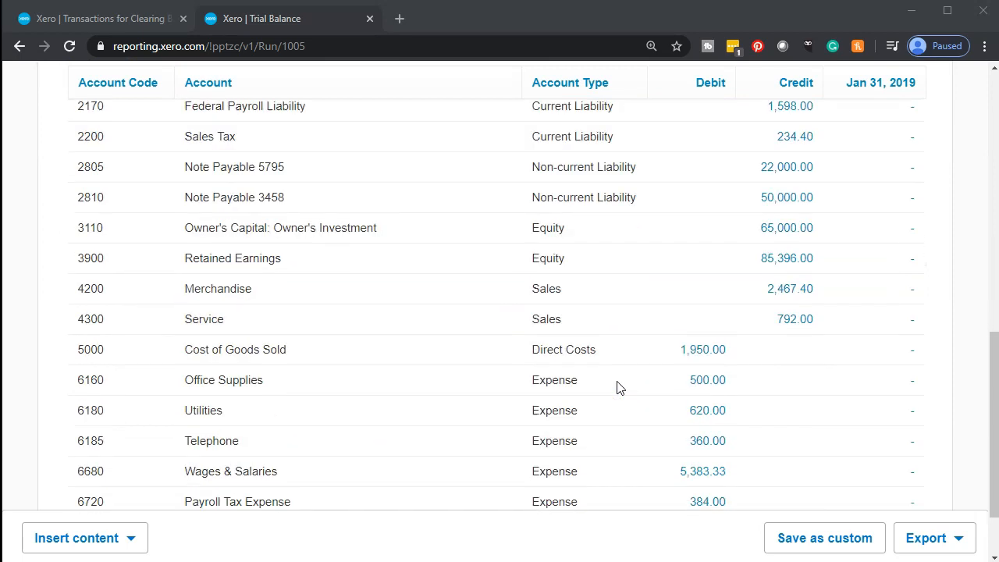
scroll(617, 388, "down", 1)
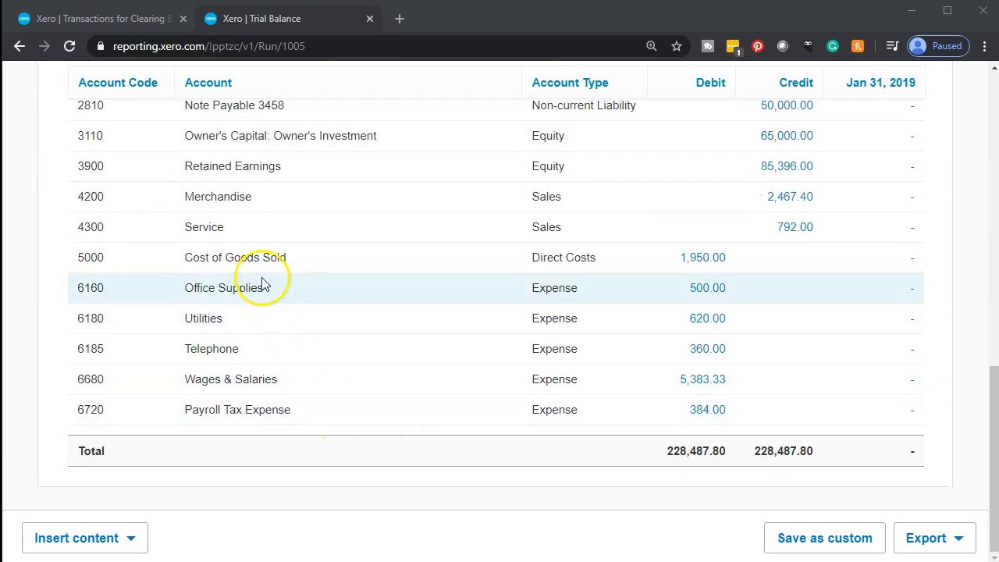
Step: Open the transactions behind the Service account's credit balance, check the January 31 receipt, and return to the trial balance
left_click(811, 234)
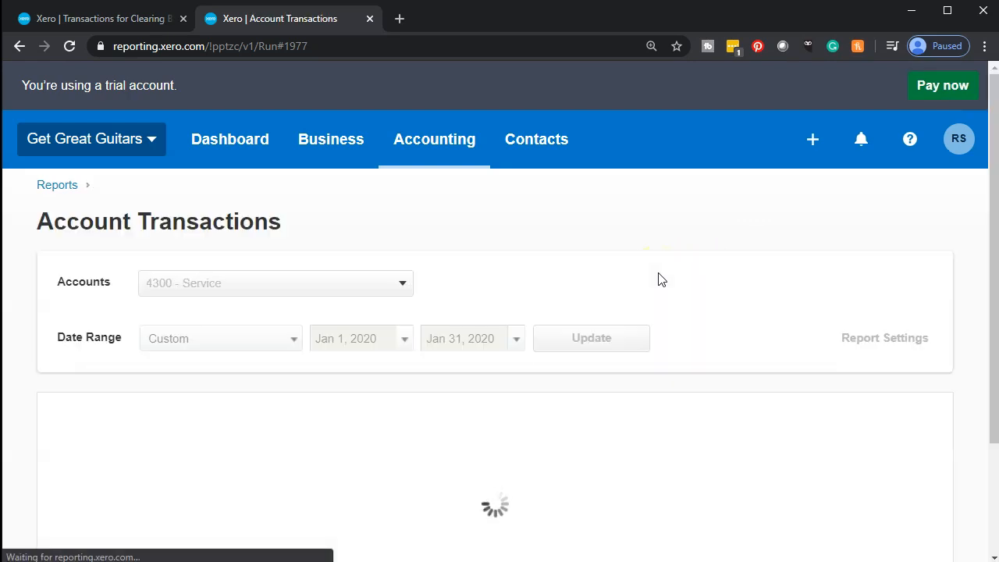
scroll(658, 280, "down", 3)
scroll(658, 279, "down", 2)
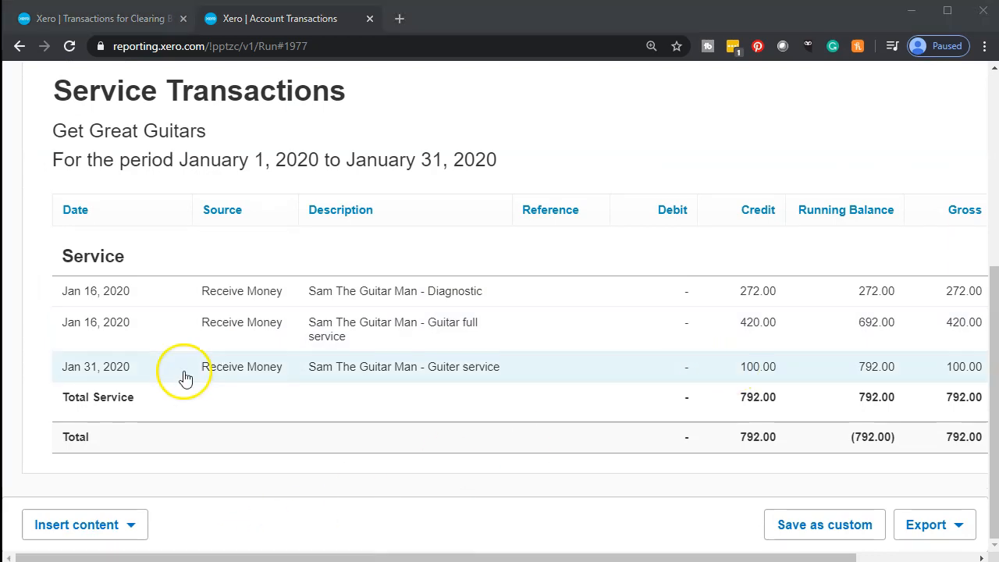
scroll(185, 377, "up", 5)
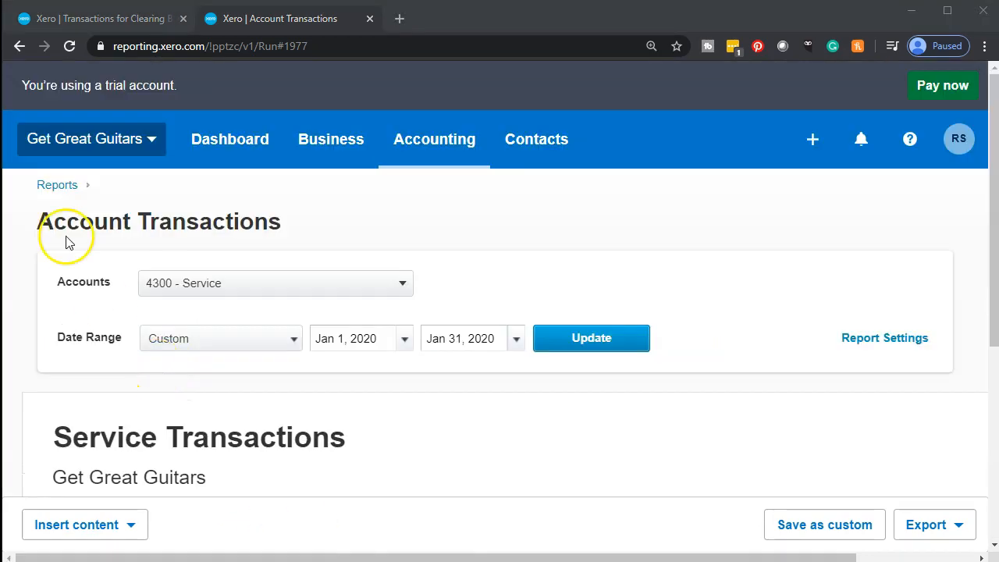
left_click(19, 47)
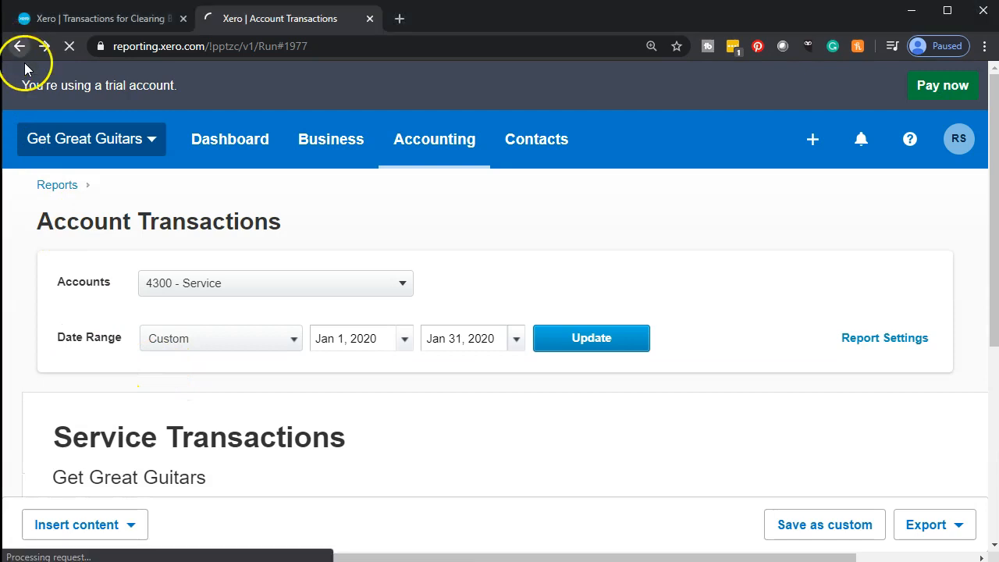
Step: In the bank transactions browser tab, create another Receive Money transaction for the Clearing Bank Account
left_click(113, 26)
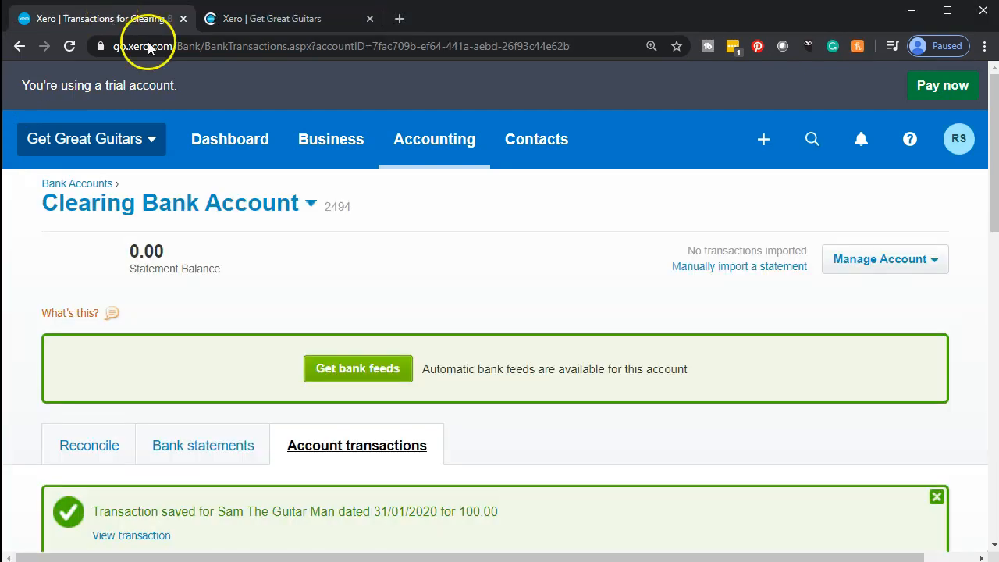
left_click(765, 140)
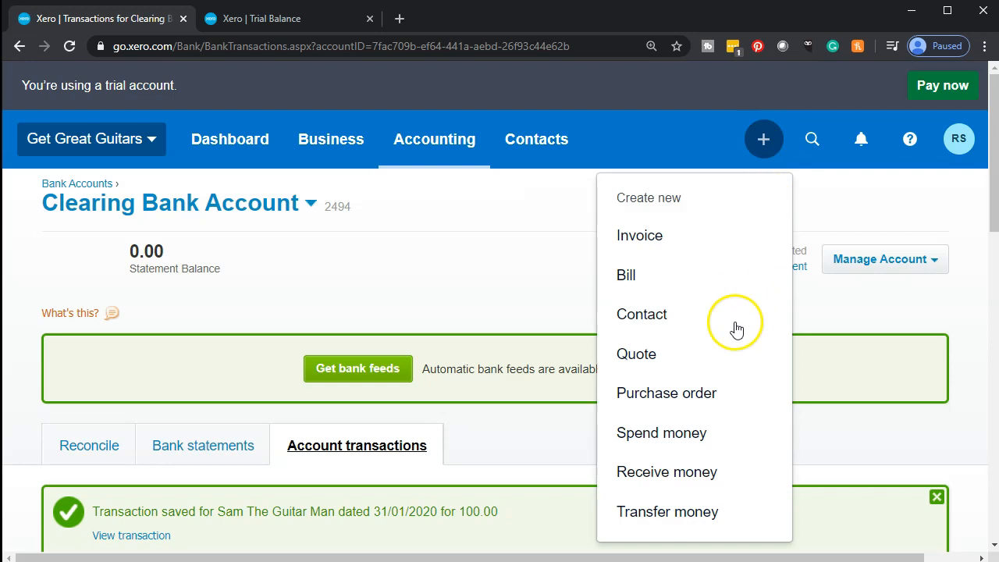
left_click(764, 139)
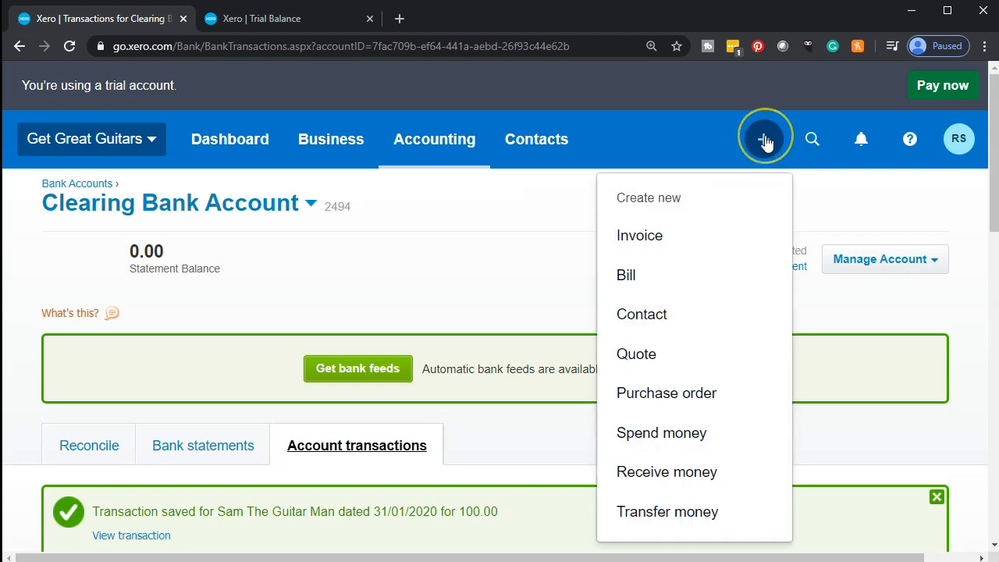
left_click(730, 477)
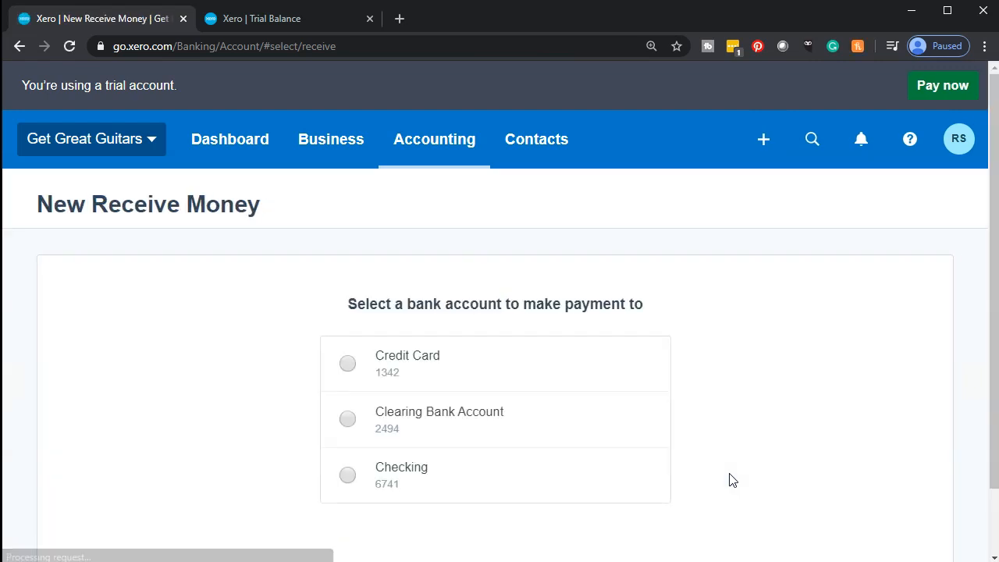
left_click(659, 501)
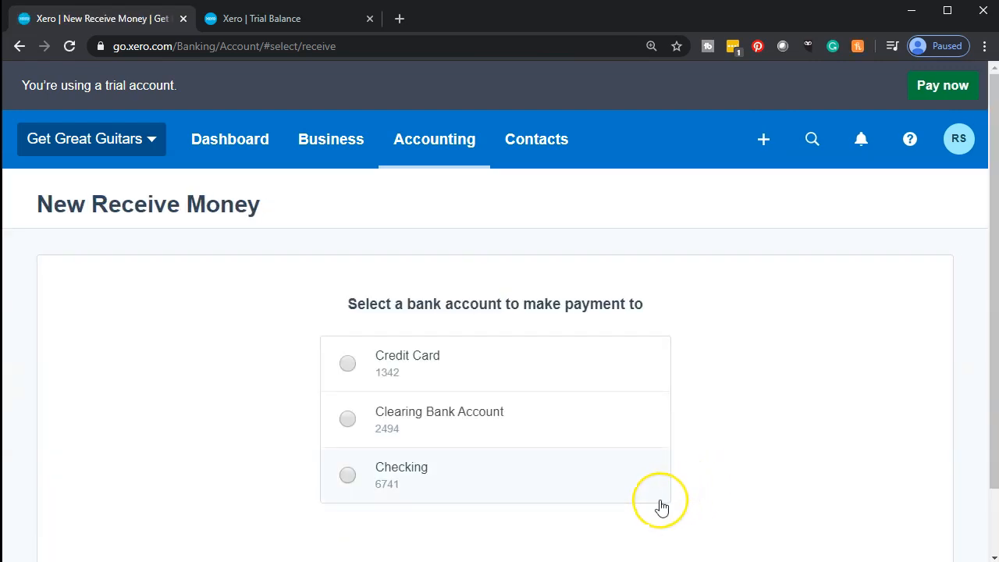
left_click(643, 501)
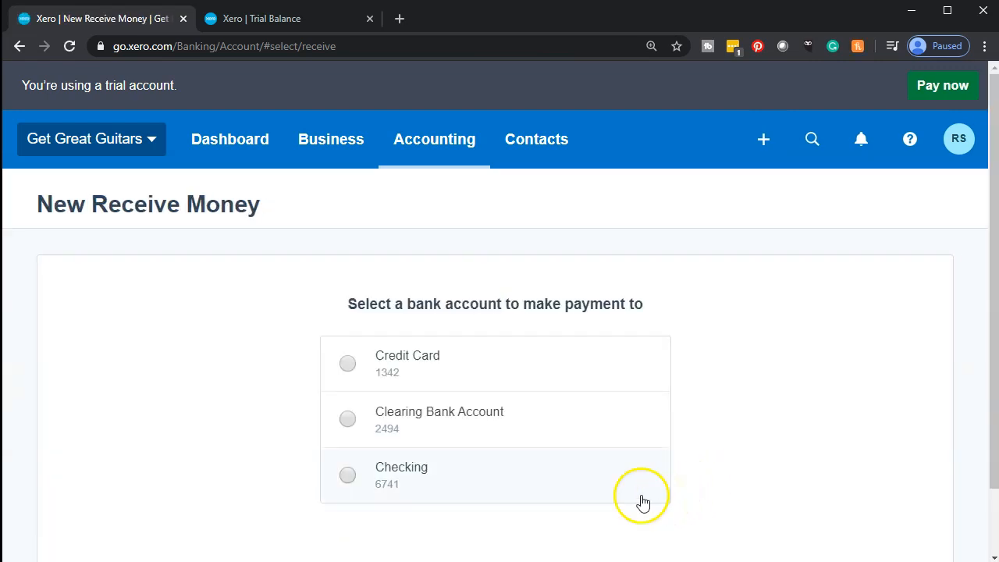
left_click(431, 436)
scroll(413, 498, "down", 1)
left_click(896, 499)
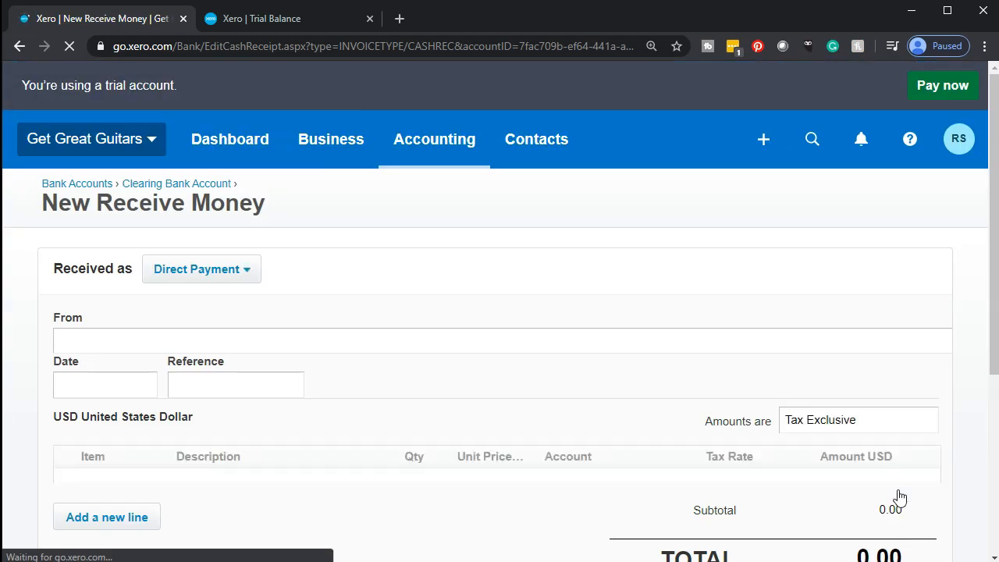
Step: Set the payer of the new receipt to Jones Guitars and its date to Jan 31, 2020
scroll(156, 362, "down", 1)
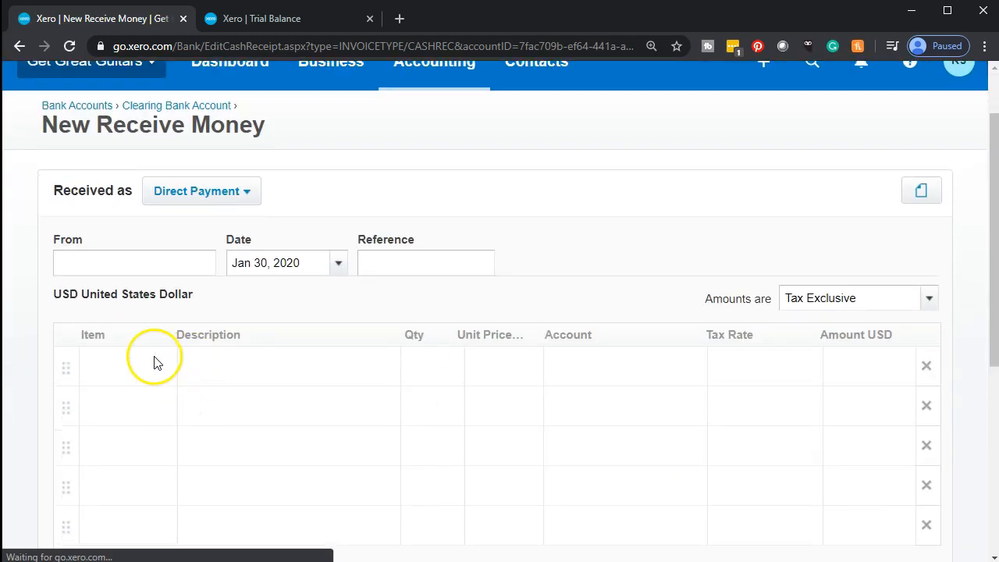
left_click(82, 259)
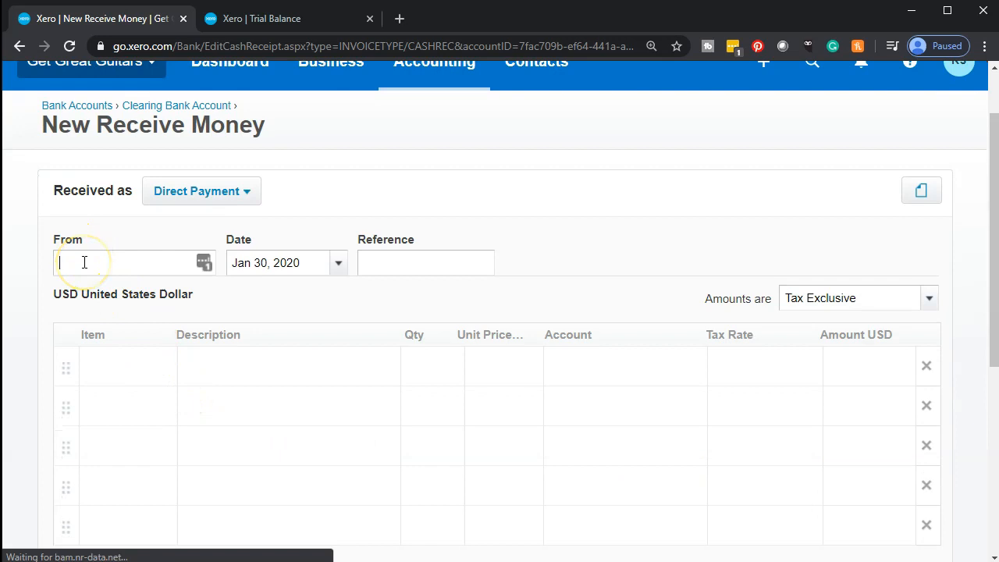
type("Jones")
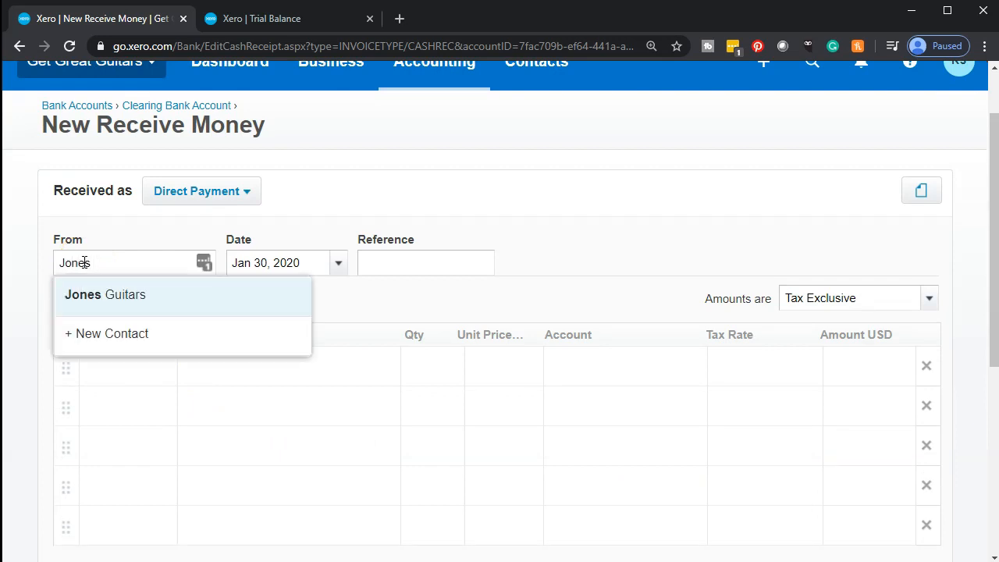
left_click(97, 301)
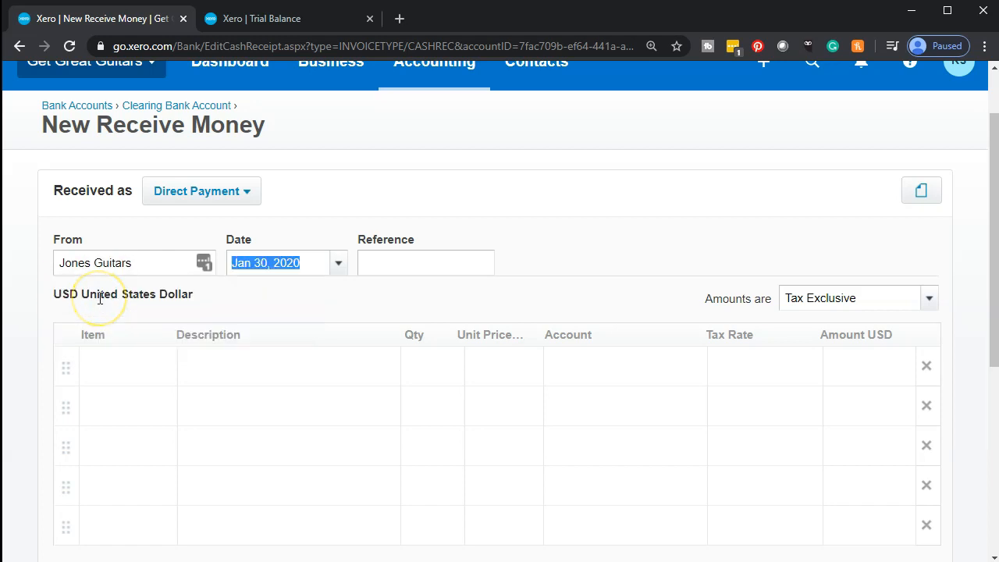
left_click(338, 263)
left_click(473, 491)
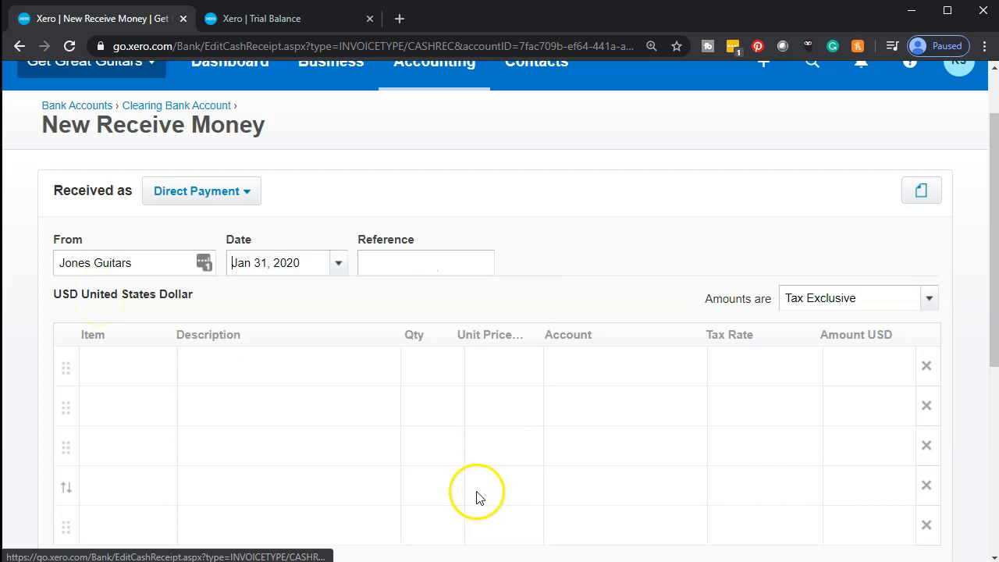
Step: Add the Partial Serice item to the first line of the Jones Guitars receipt with a quantity of 2
left_click(128, 371)
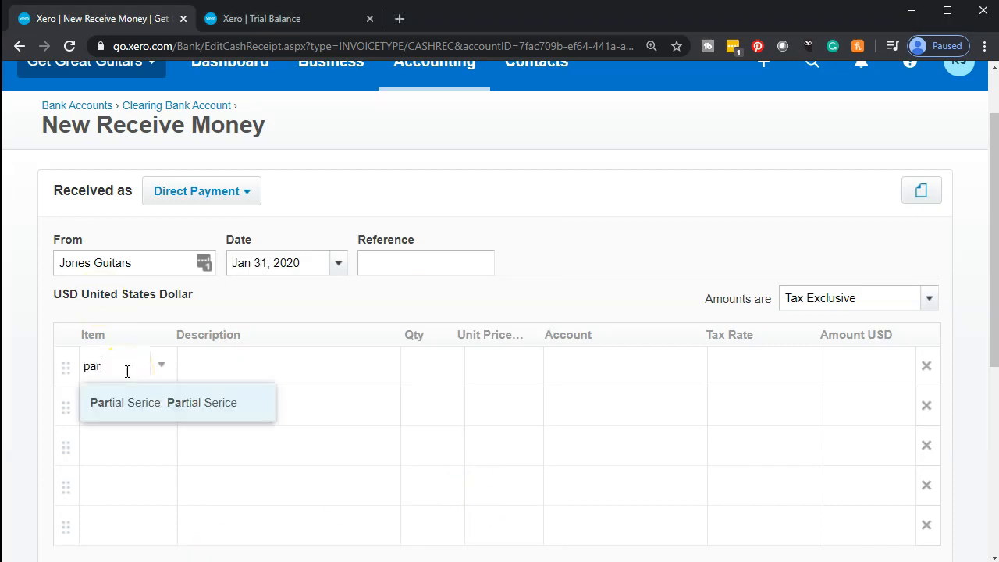
key("Tab")
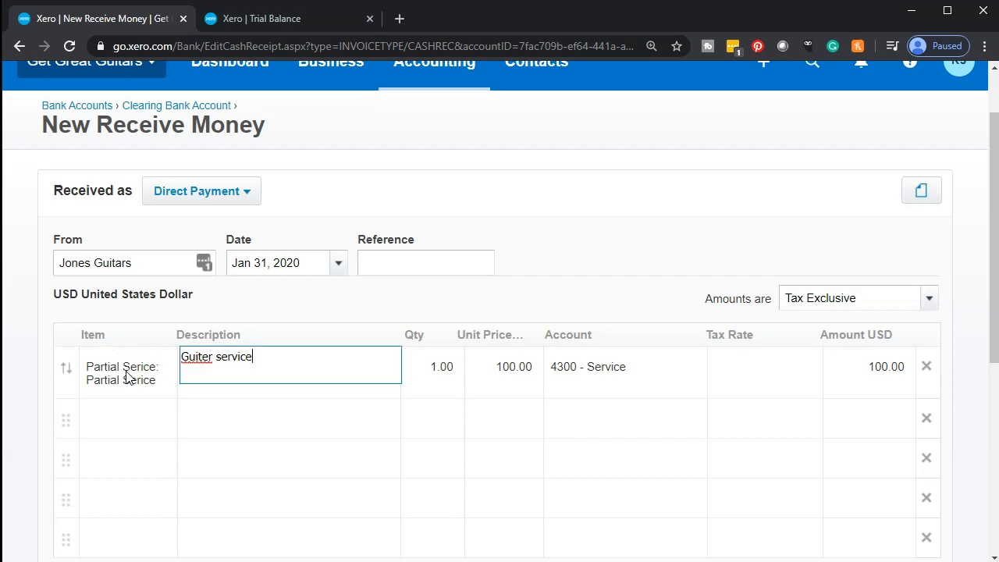
key("Tab")
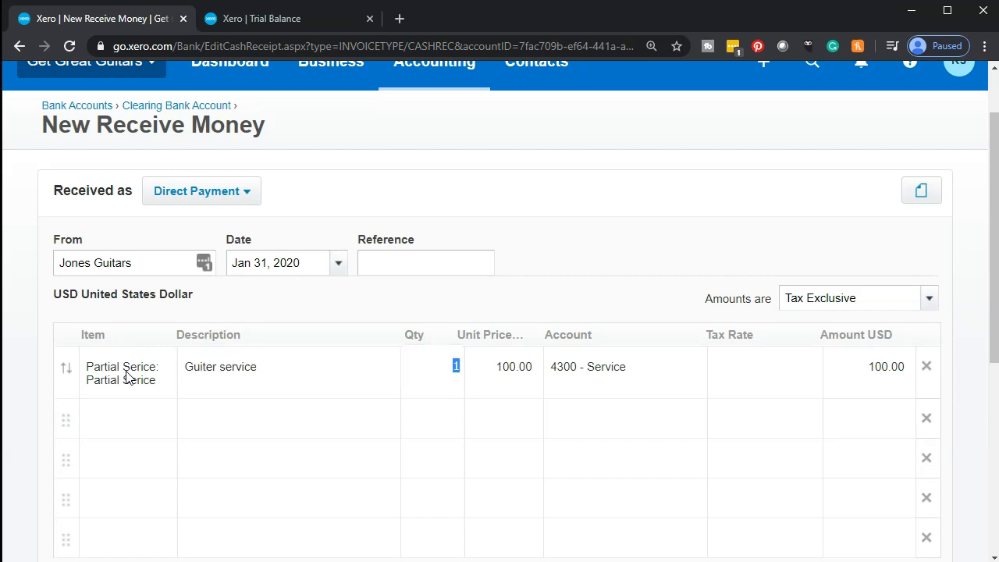
key("Tab")
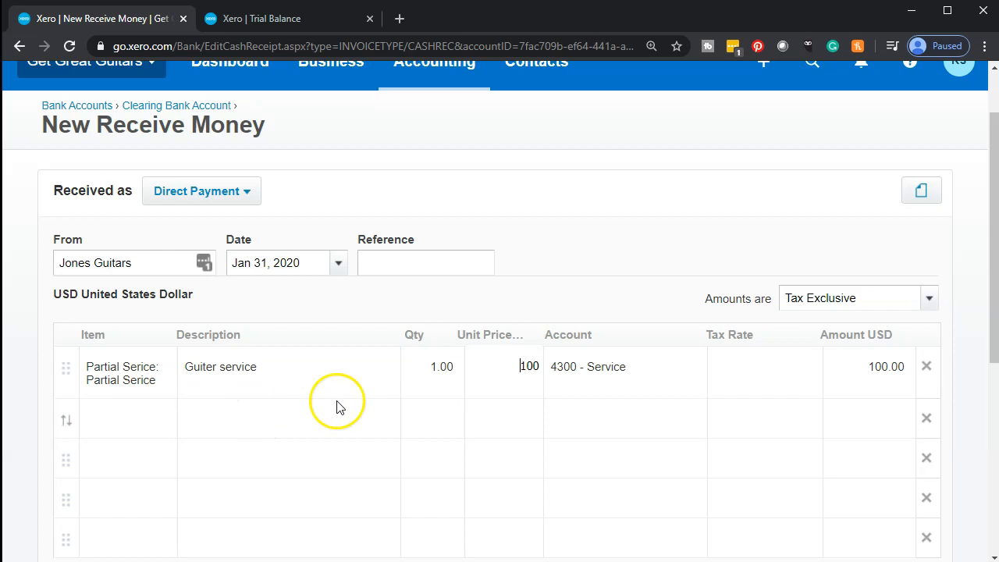
left_click(424, 375)
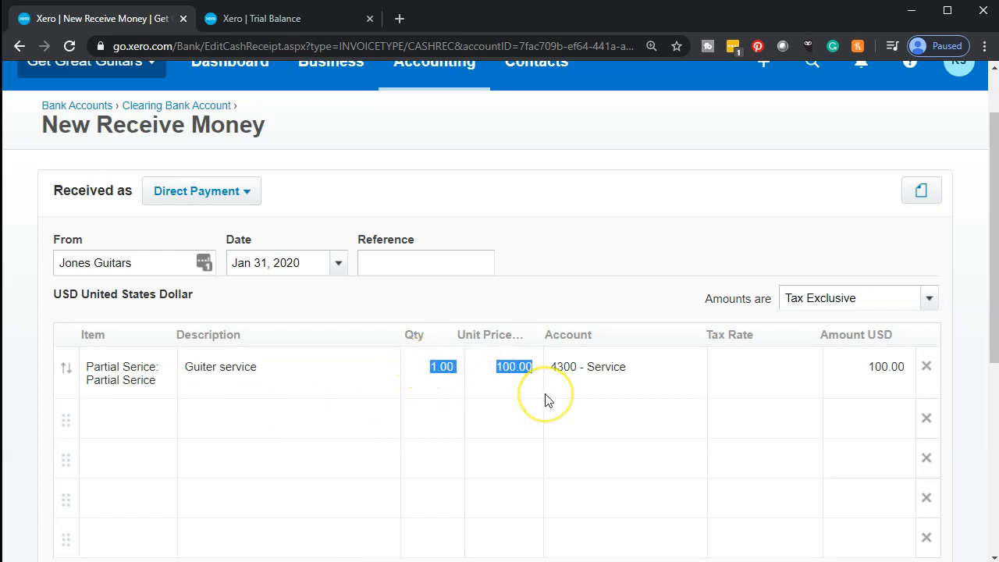
left_click(355, 392)
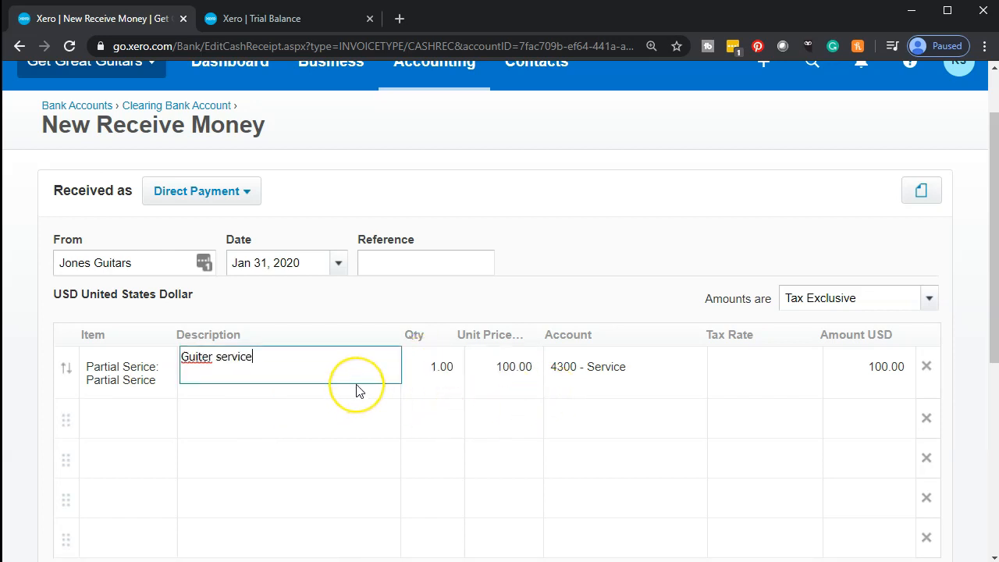
key("Tab")
type("2")
key("Tab")
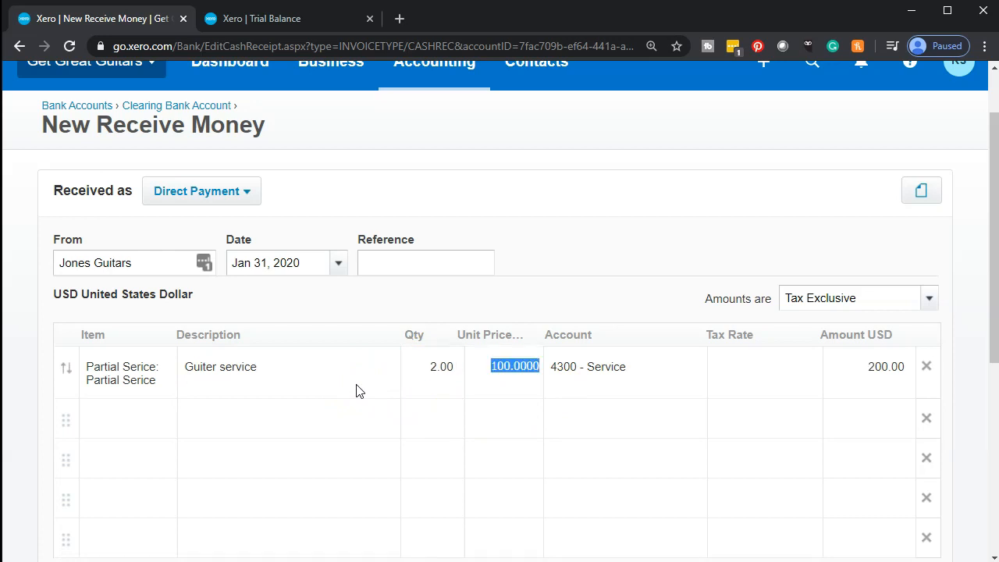
Step: Set the tax rate of the guitar service line to Tax Exempt (0%)
key("Tab")
key("Tab")
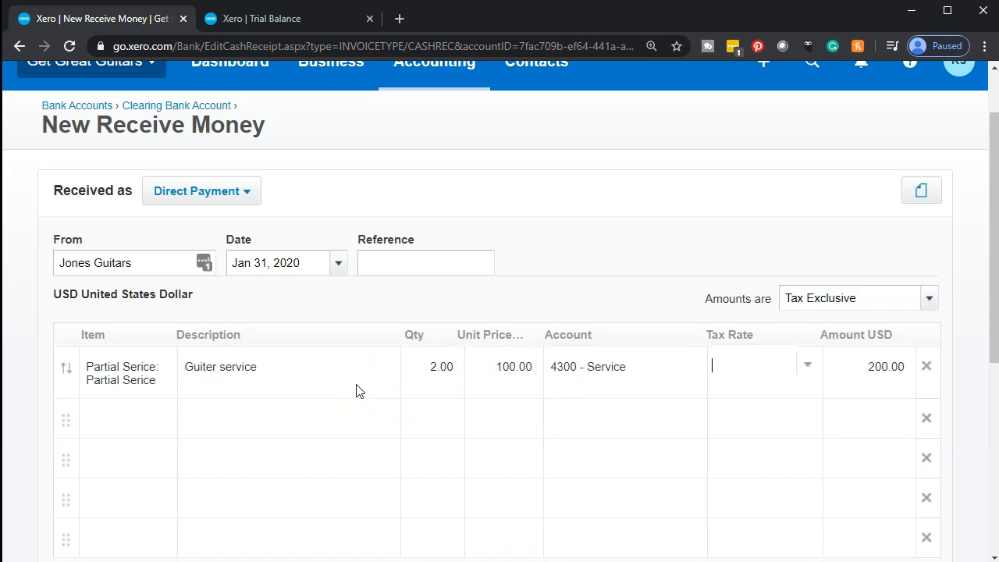
left_click(809, 368)
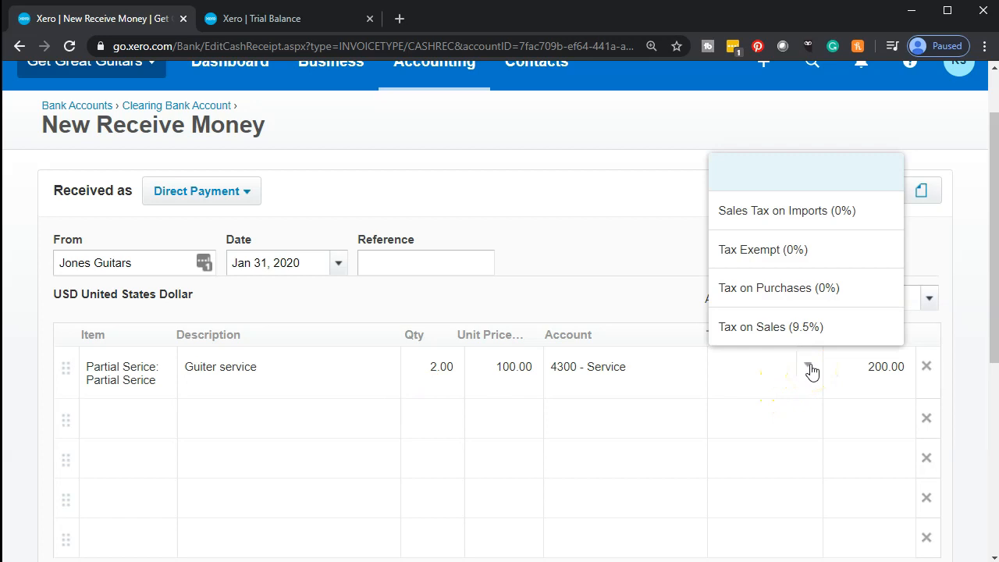
left_click(754, 258)
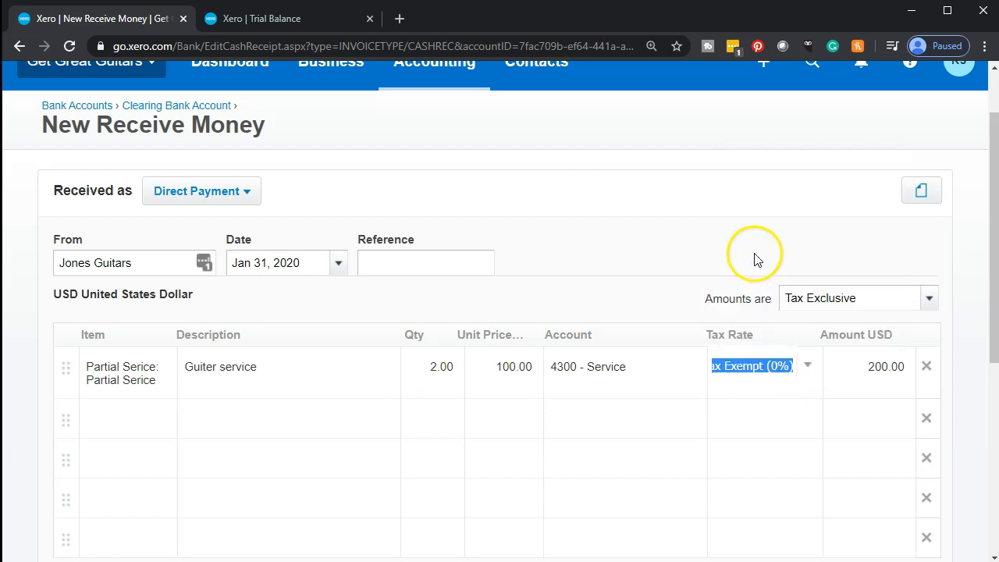
left_click(758, 431)
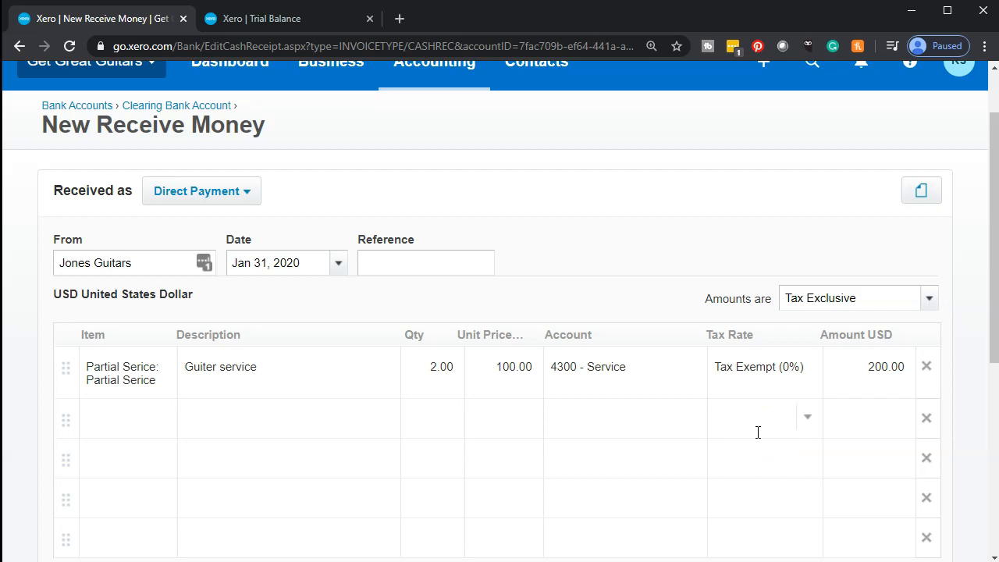
Step: Save the Jones Guitars receipt for the two guitar services
scroll(758, 433, "down", 2)
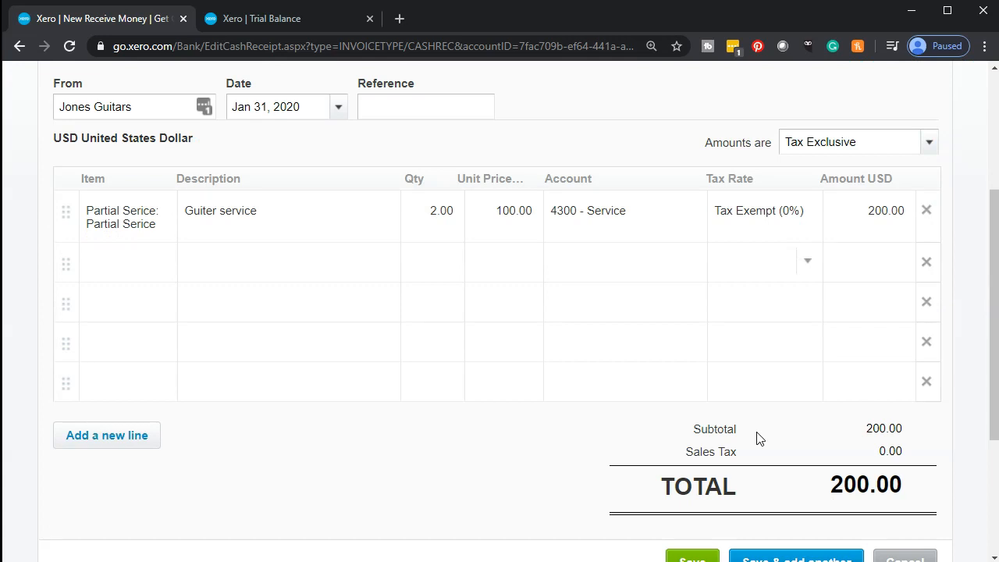
scroll(758, 438, "down", 1)
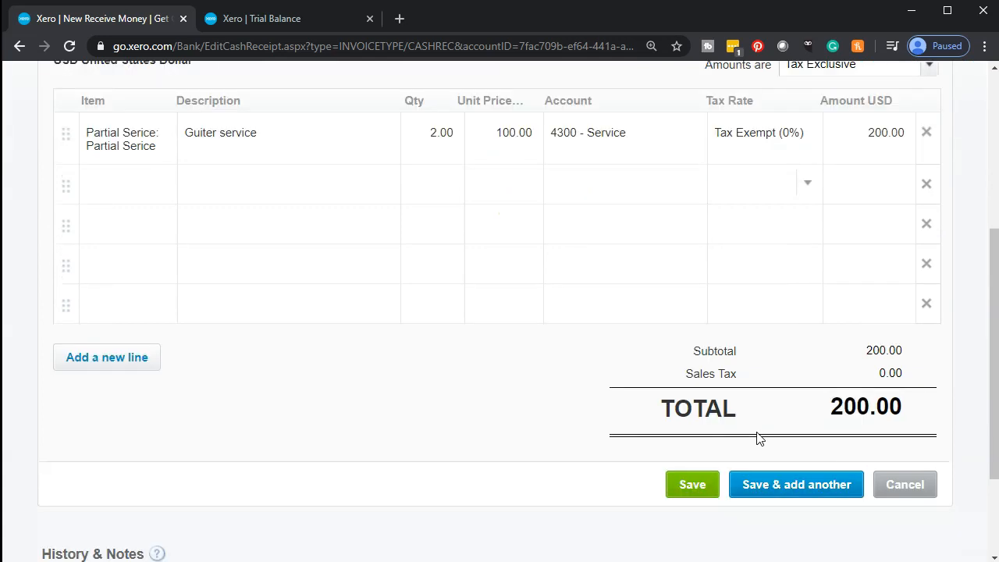
left_click(701, 492)
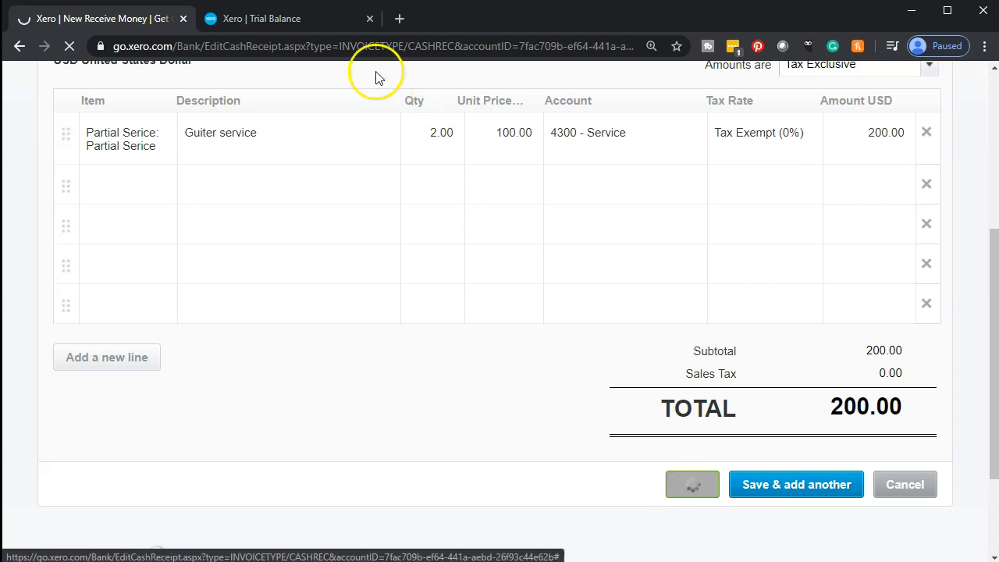
Step: In the trial balance browser tab, refresh the report as of Jan 31, 2020 to include the saved receipt
left_click(299, 25)
scroll(367, 313, "up", 6)
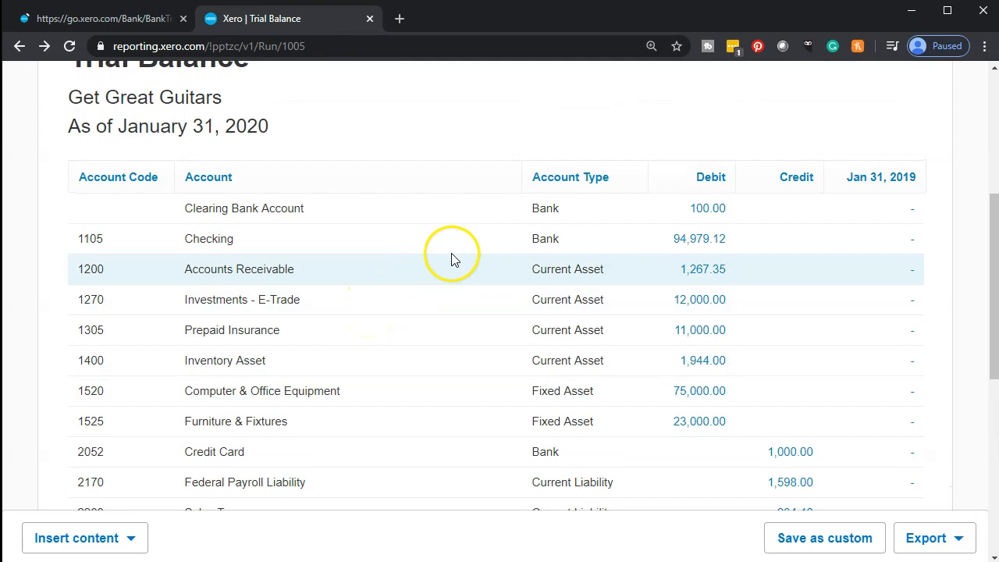
scroll(422, 305, "up", 3)
scroll(396, 341, "up", 1)
scroll(395, 341, "down", 1)
left_click(499, 196)
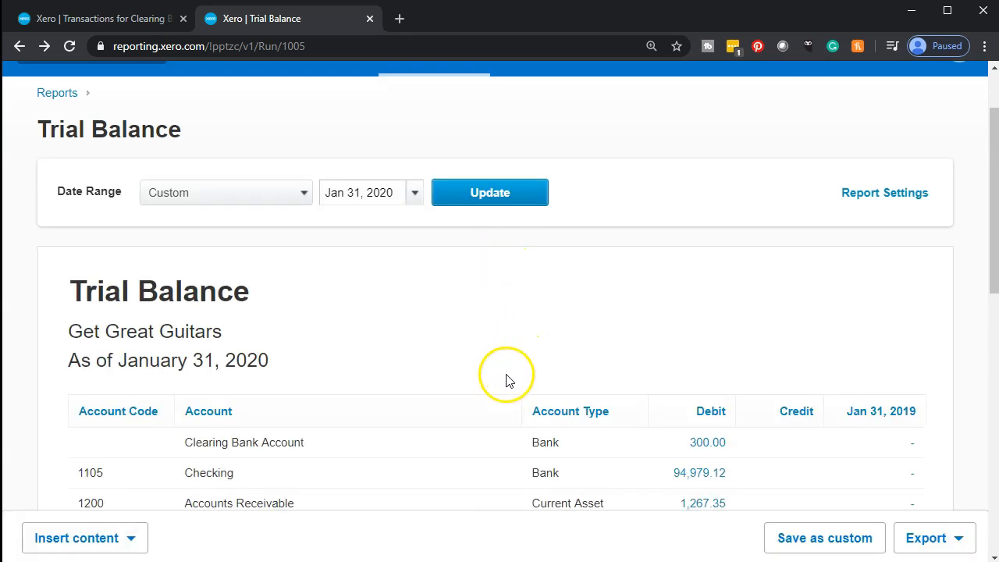
Step: Examine the transactions behind the 4300 Service credit balance, checking the January 31 receipts, and return to the trial balance
scroll(694, 421, "down", 1)
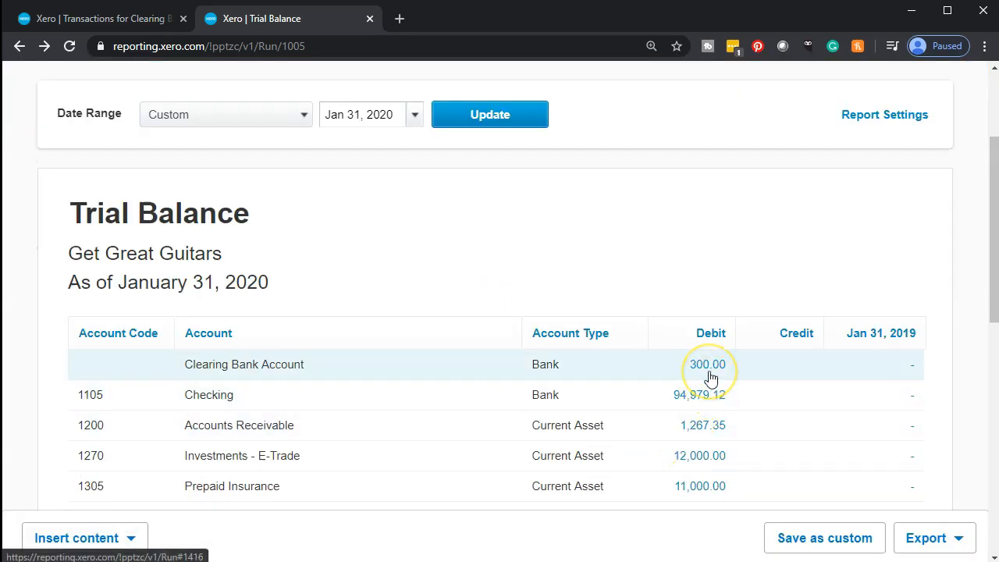
scroll(710, 375, "down", 5)
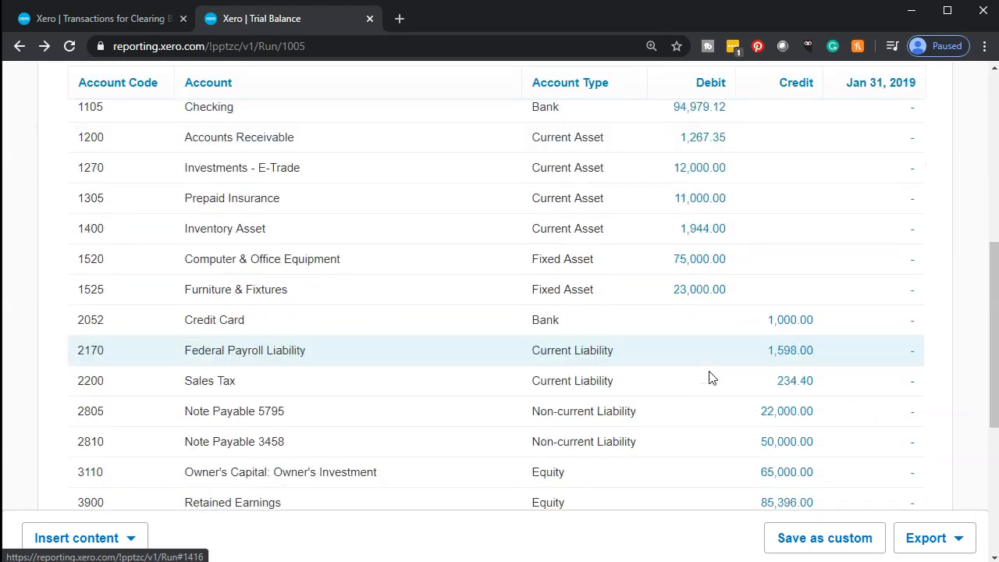
scroll(710, 369, "down", 3)
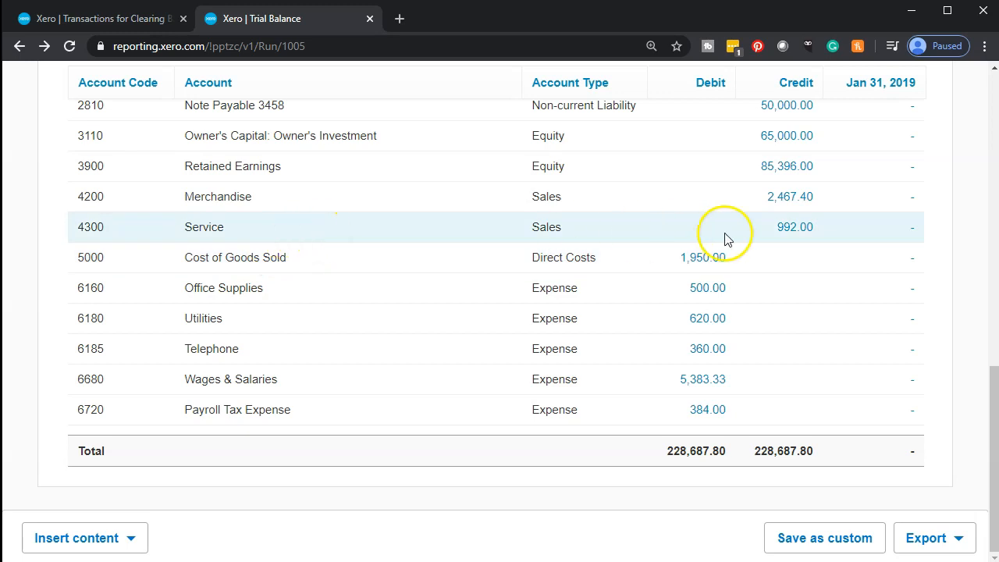
left_click(784, 227)
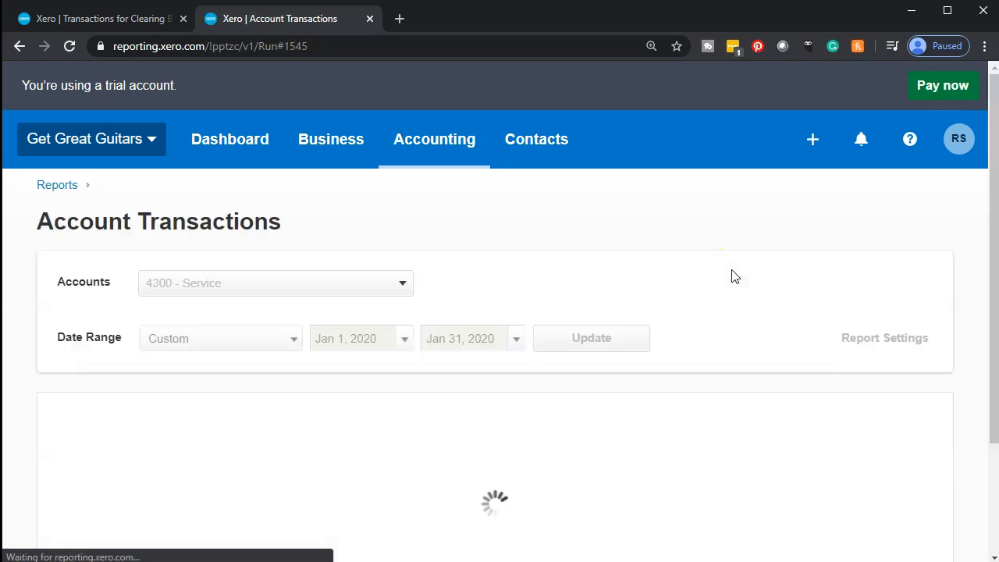
scroll(734, 275, "down", 5)
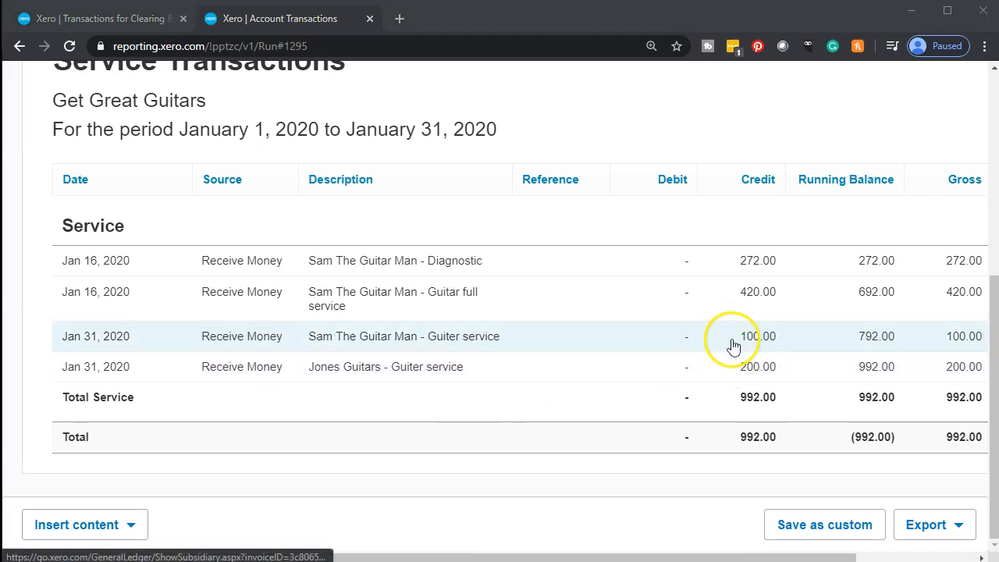
scroll(295, 421, "up", 5)
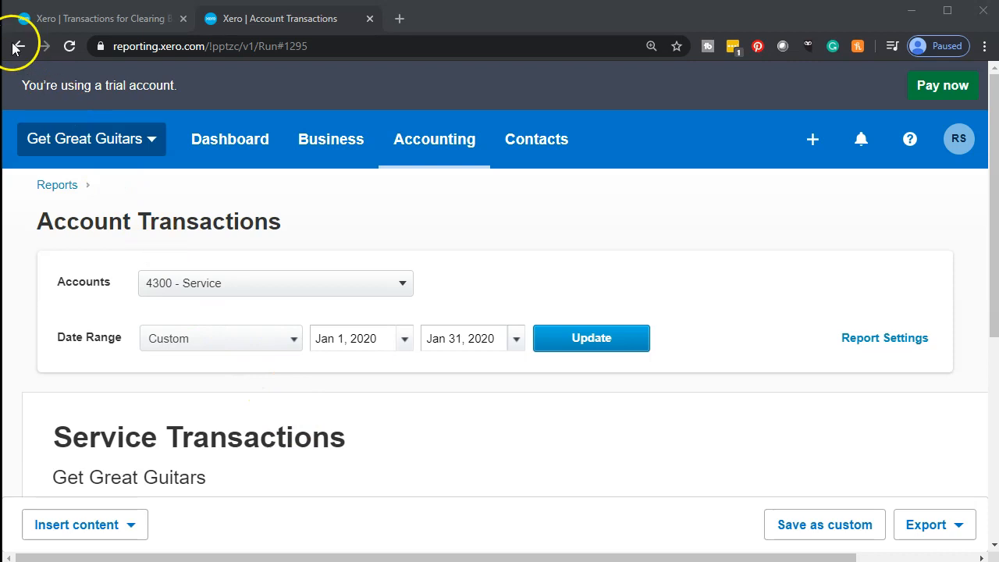
left_click(15, 45)
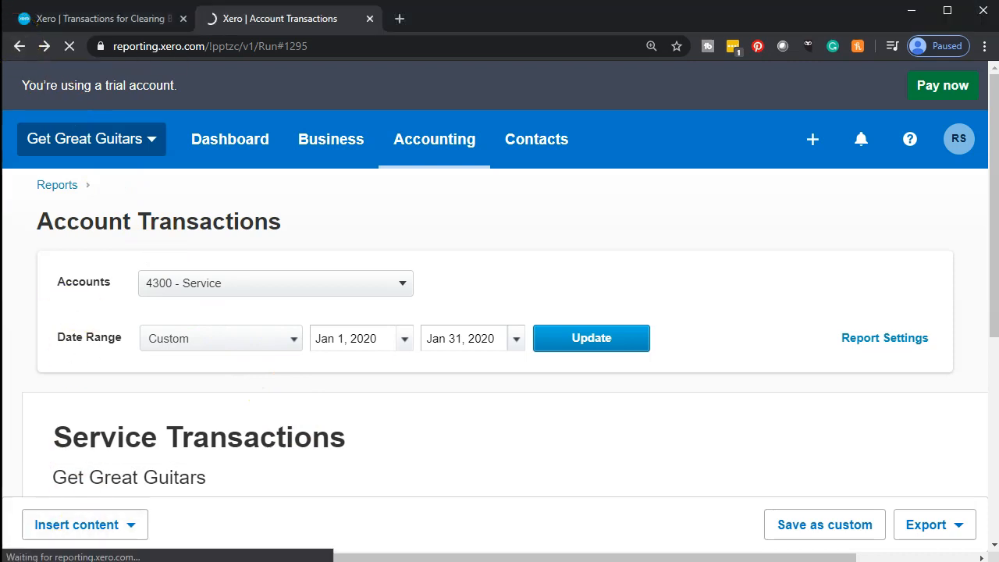